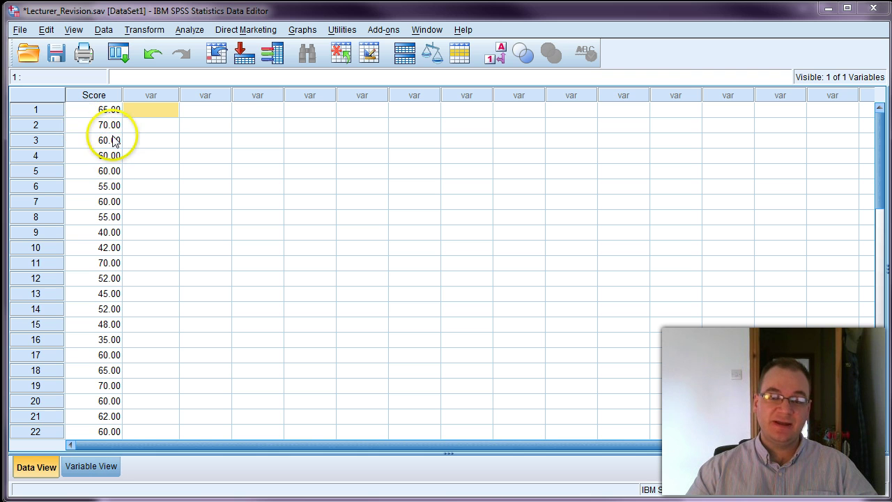
Point out the empty columns beside Score, then switch to Variable View
click(166, 93)
click(200, 95)
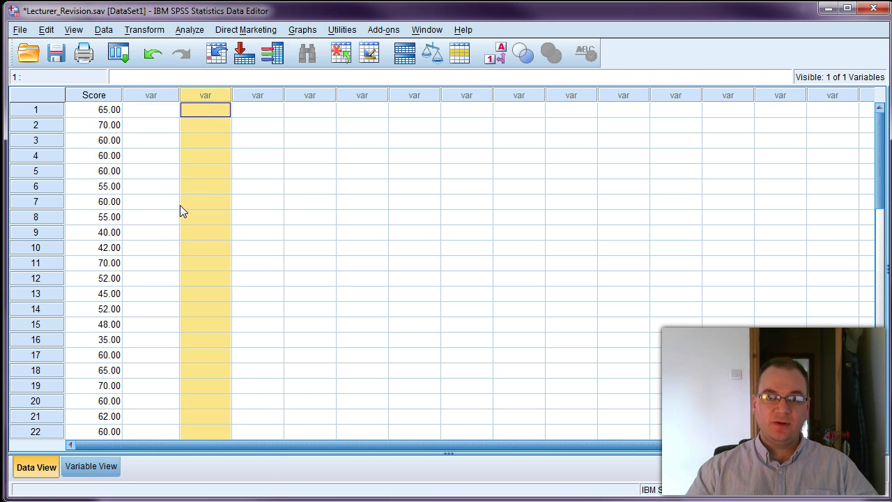
click(157, 95)
click(205, 97)
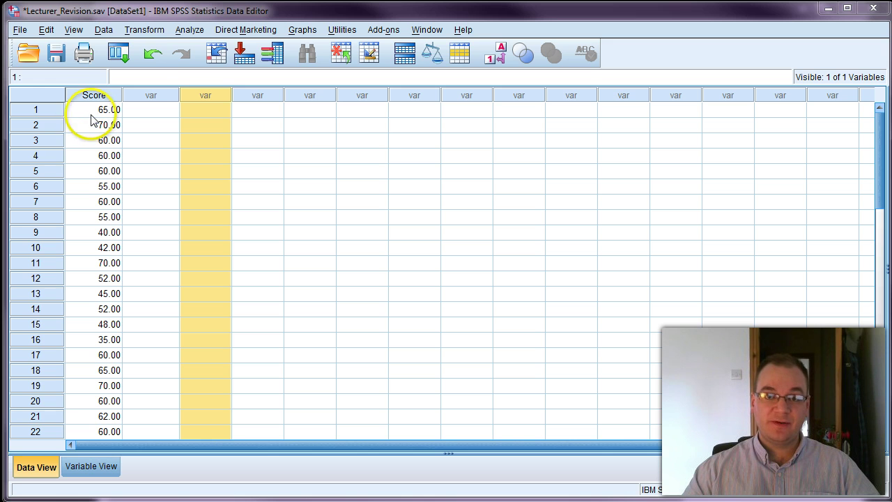
click(158, 94)
click(207, 94)
click(134, 97)
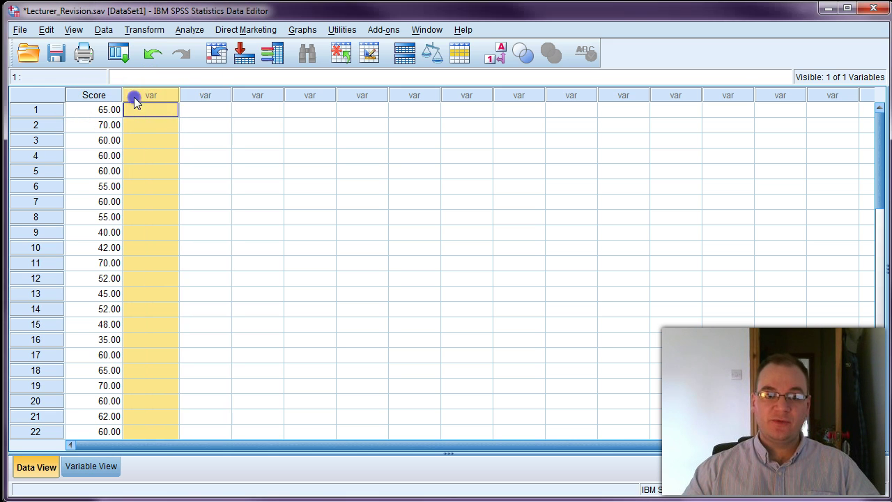
click(96, 466)
Name rows 2 and 3 LecturerStyle and RevisionStyle in Variable View, then return to Data View
click(90, 109)
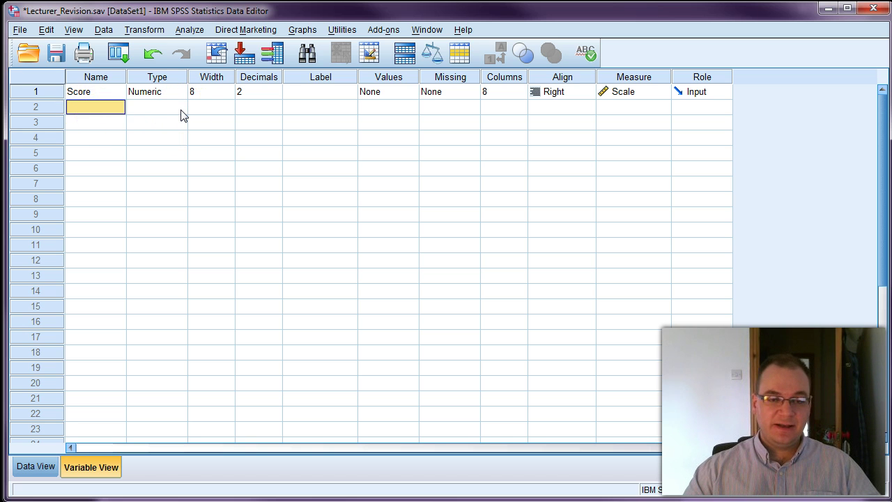
click(108, 111)
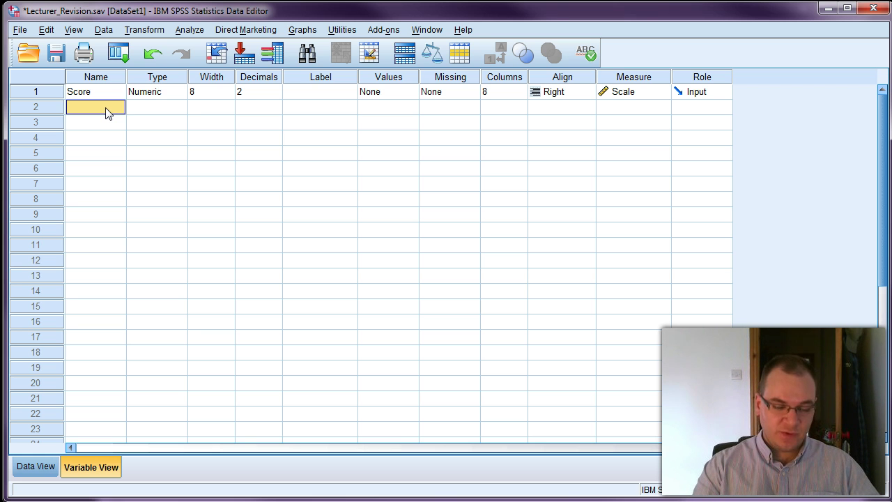
text(le)
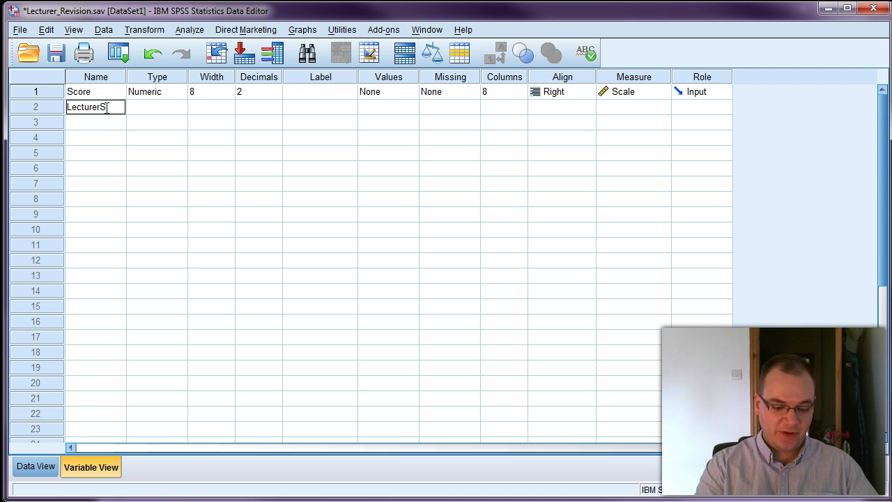
click(105, 122)
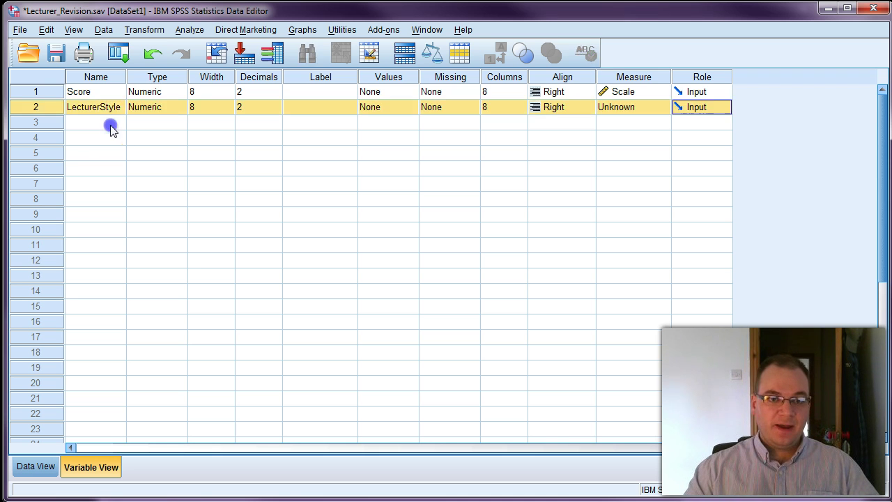
click(69, 125)
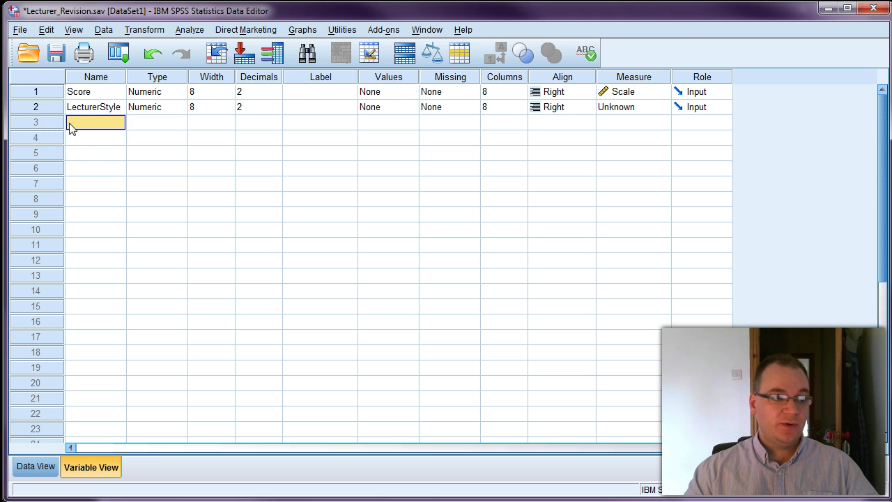
click(75, 129)
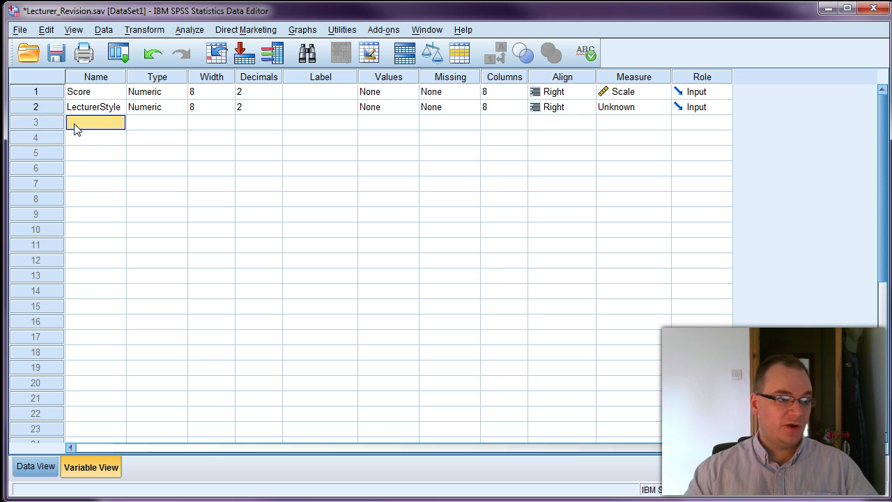
text(Revisio)
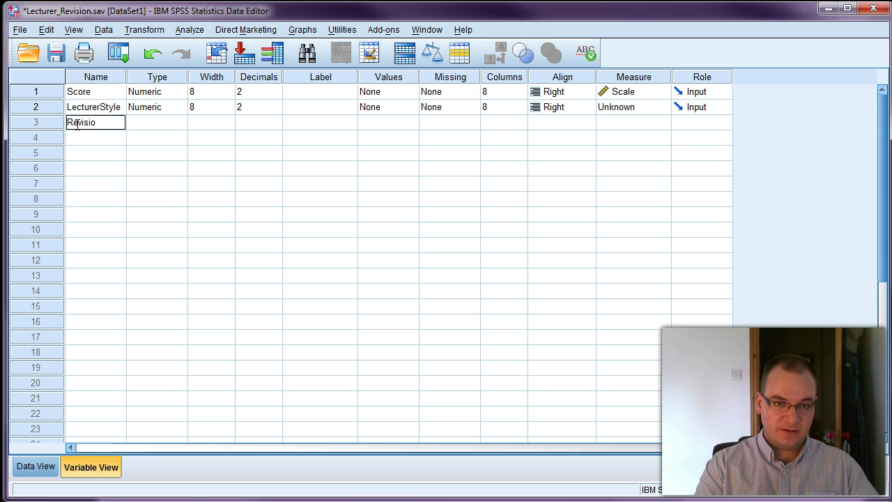
text(nStyle)
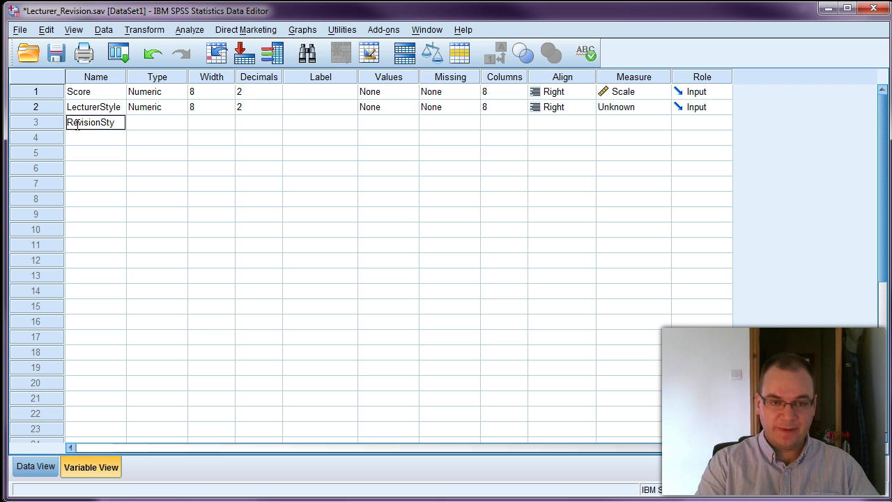
click(166, 172)
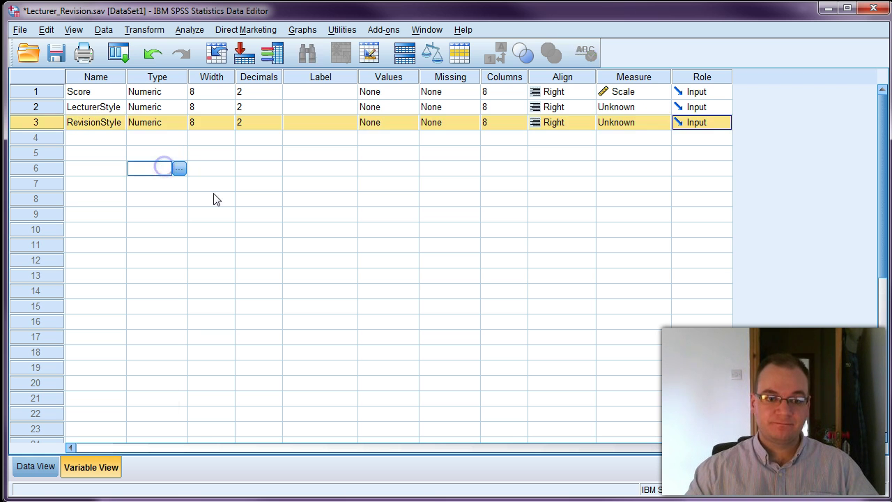
click(46, 474)
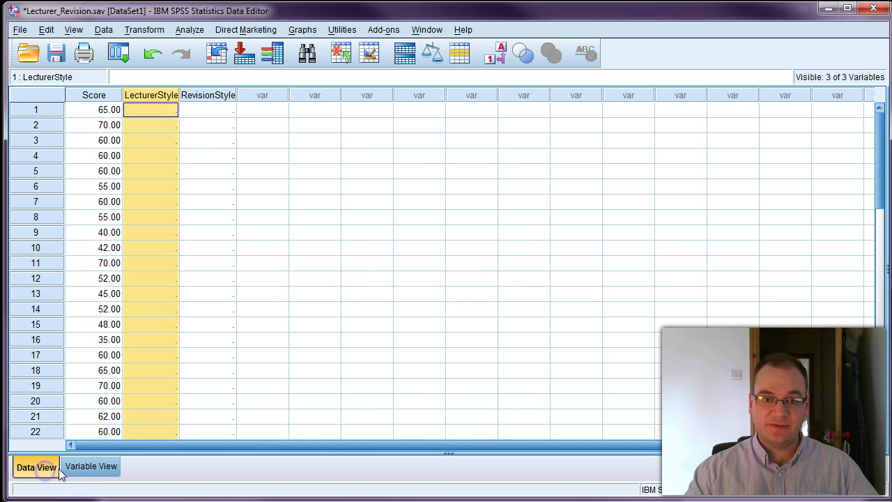
Inspect the empty LecturerStyle cells and row 1, then switch to the PowerPoint slide The Data
click(198, 95)
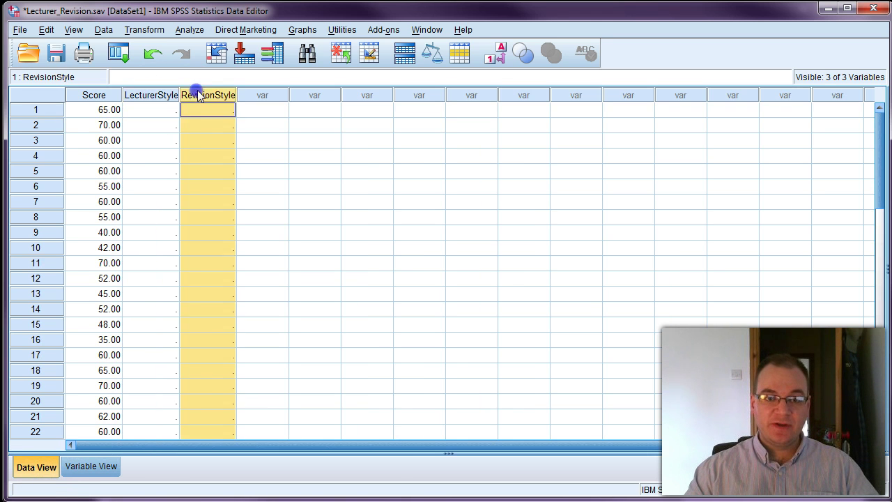
click(158, 95)
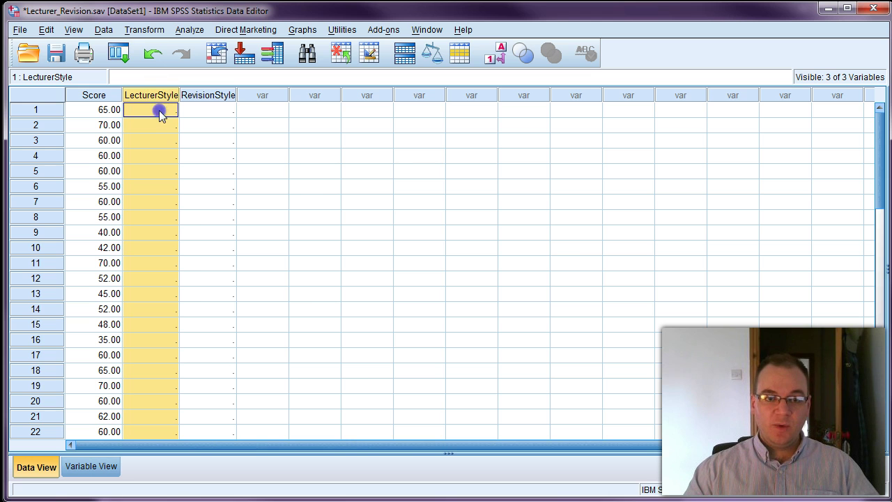
click(158, 111)
click(156, 124)
click(156, 139)
click(159, 109)
click(158, 125)
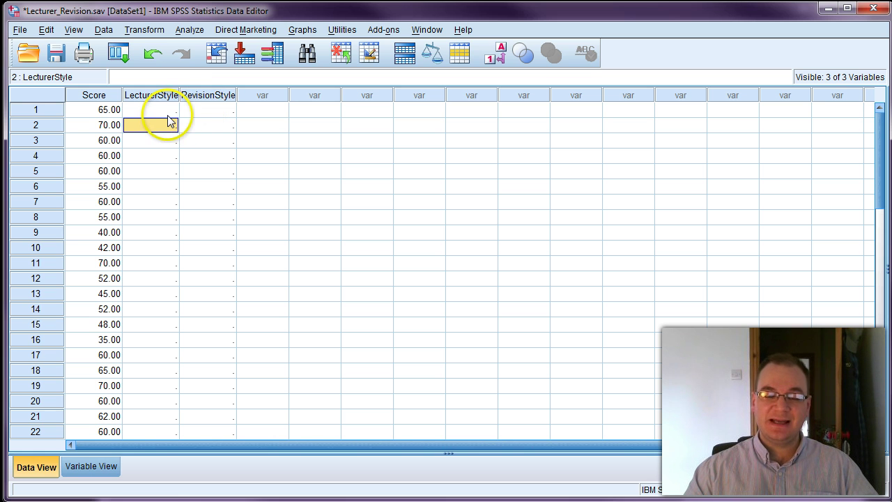
click(166, 117)
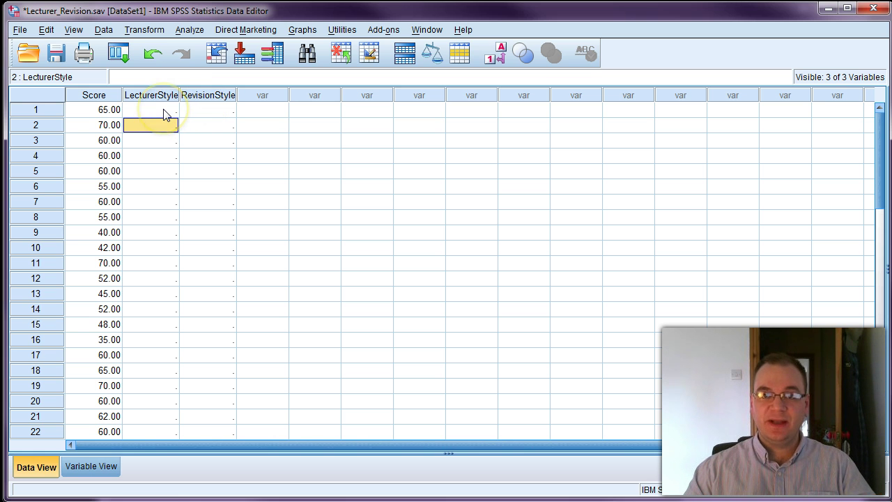
click(56, 112)
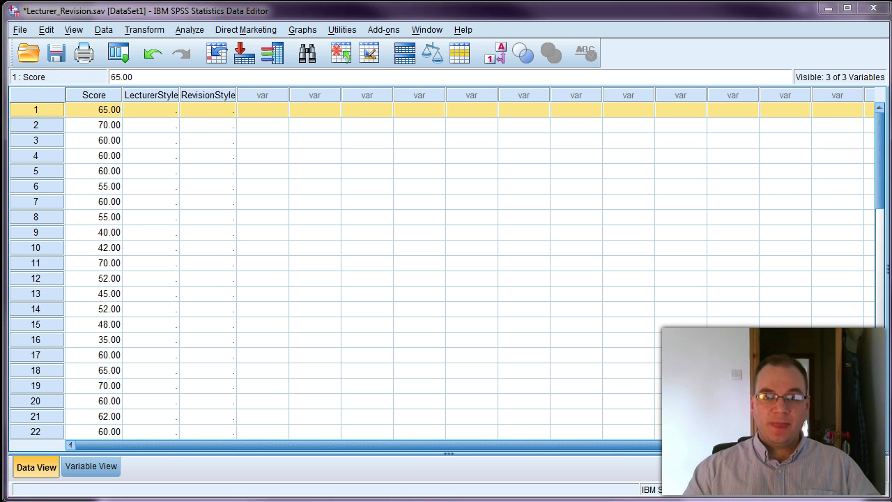
key(alt+Tab)
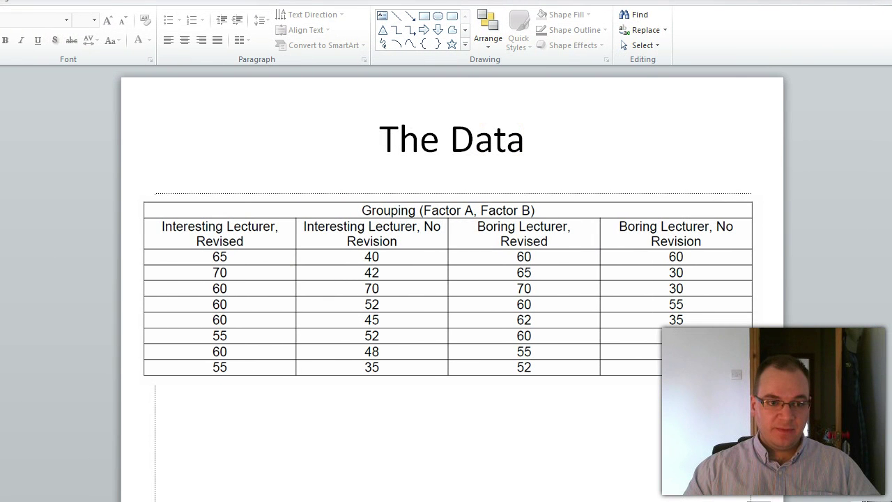
Scroll through the data slides past the Two-Way Independent Measures slide
scroll(348, 299, down, 1)
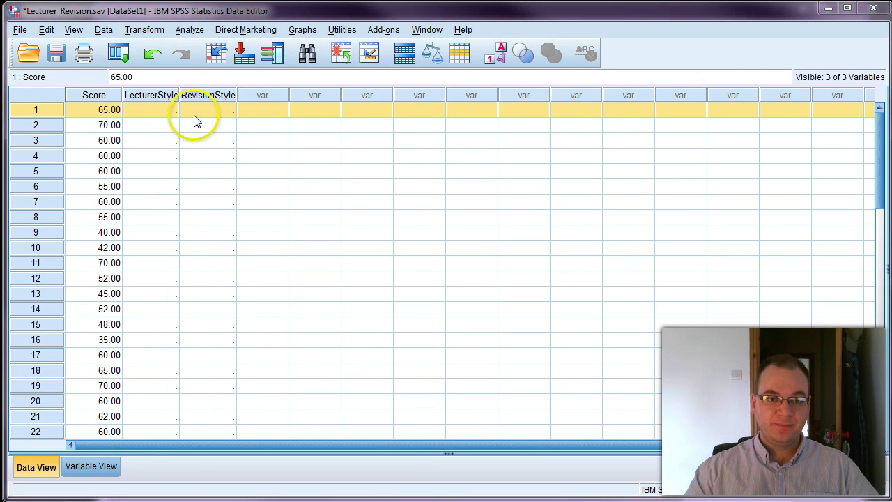
Code the first eight cases as LecturerStyle 1 and RevisionStyle 1
click(157, 111)
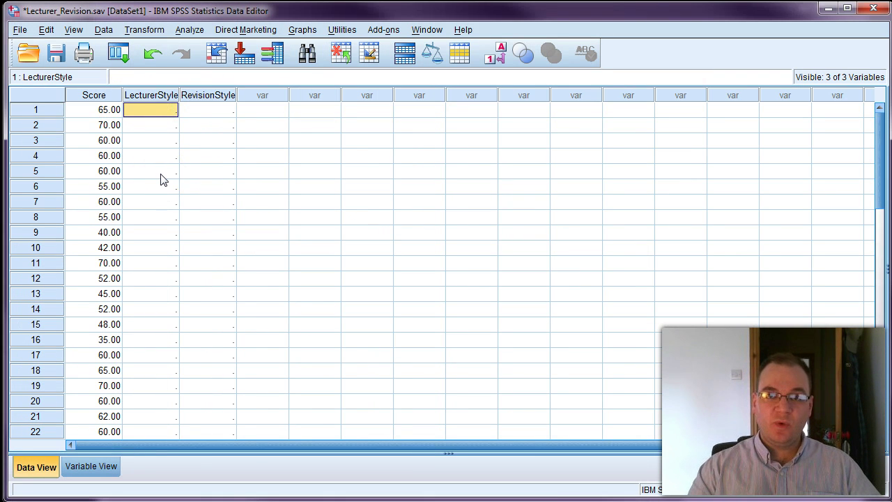
text(1)
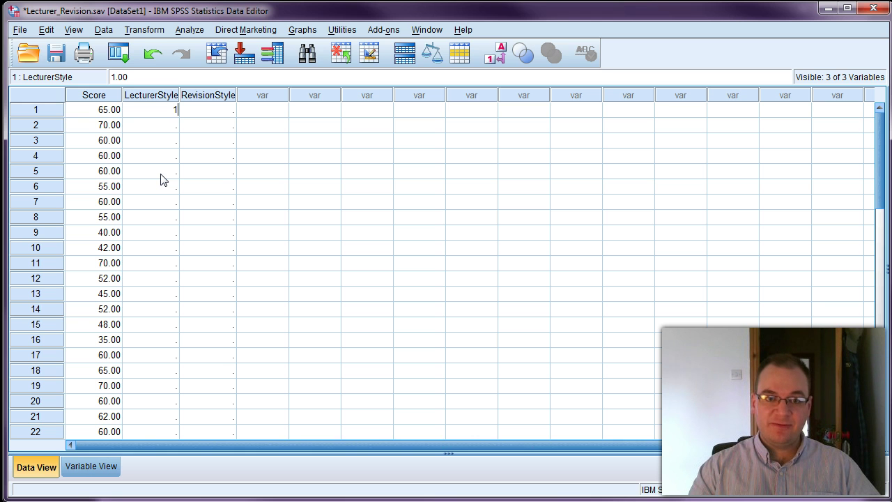
key(Tab)
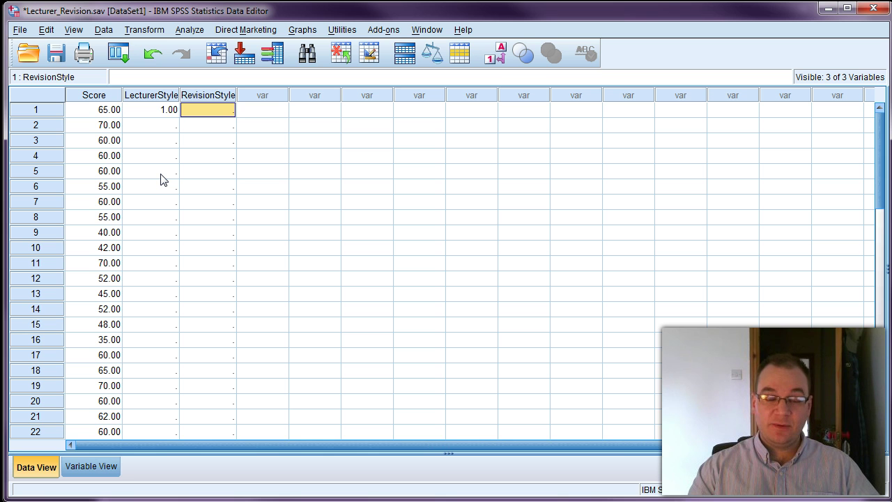
text(1)
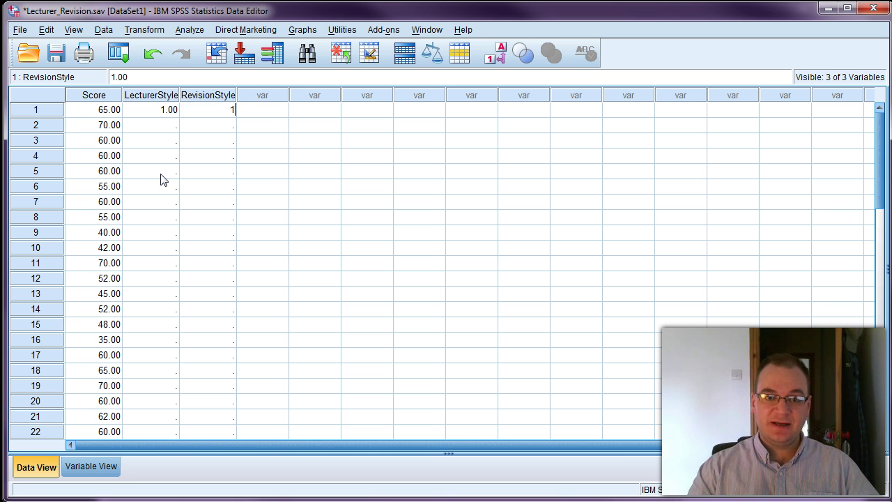
key(Return)
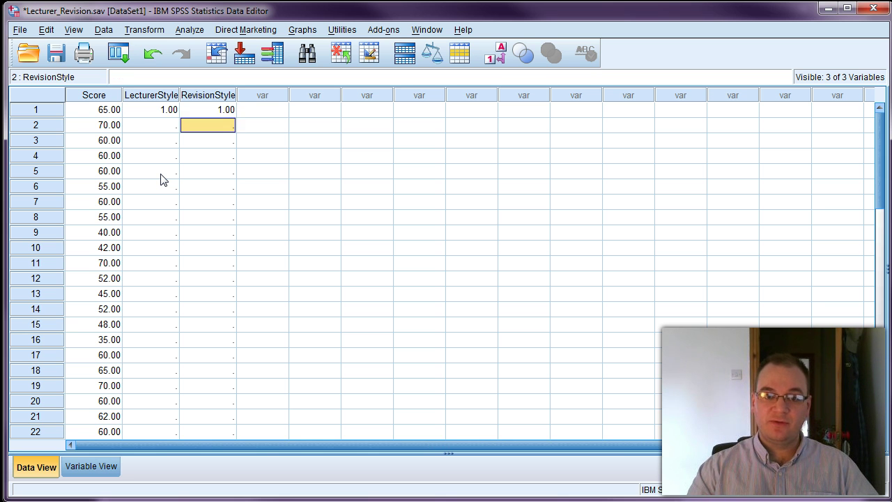
key(Left)
text(1 1 1 1 1 1 )
text(1)
key(Return)
key(Up)
key(Up)
key(Up)
key(Up)
key(Up)
key(Up)
key(Up)
key(Right)
text(1)
key(Return)
text(1)
key(Return)
text(1)
key(Return)
text(1)
key(Return)
text(1)
key(Return)
key(Left)
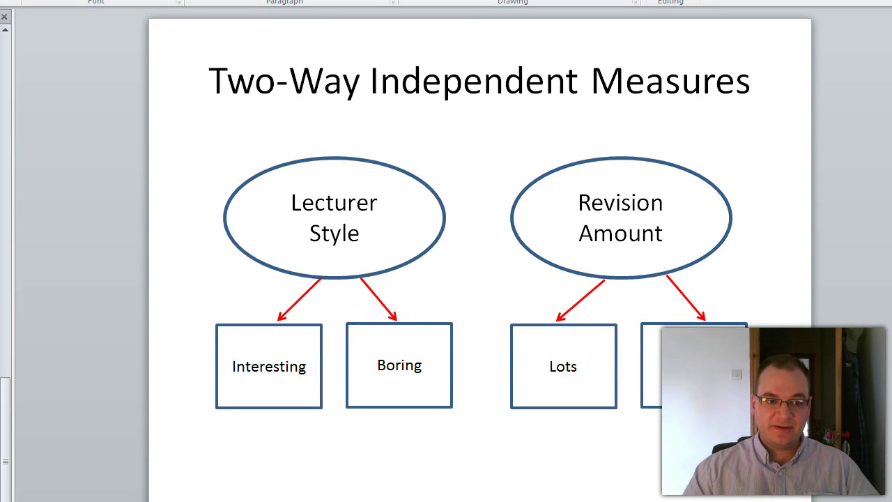
Enter LecturerStyle code 1 for rows 9–16
key(Page_Down)
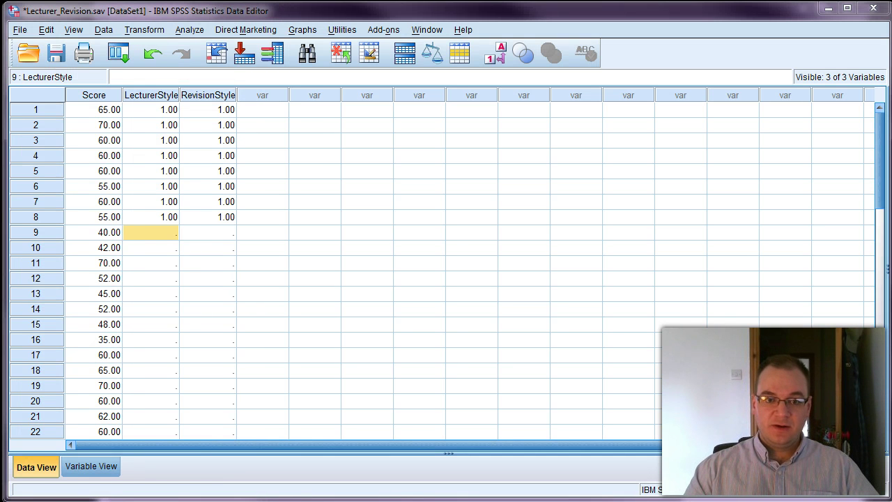
click(156, 238)
text(1)
key(Return)
text(1)
key(Return)
text(1)
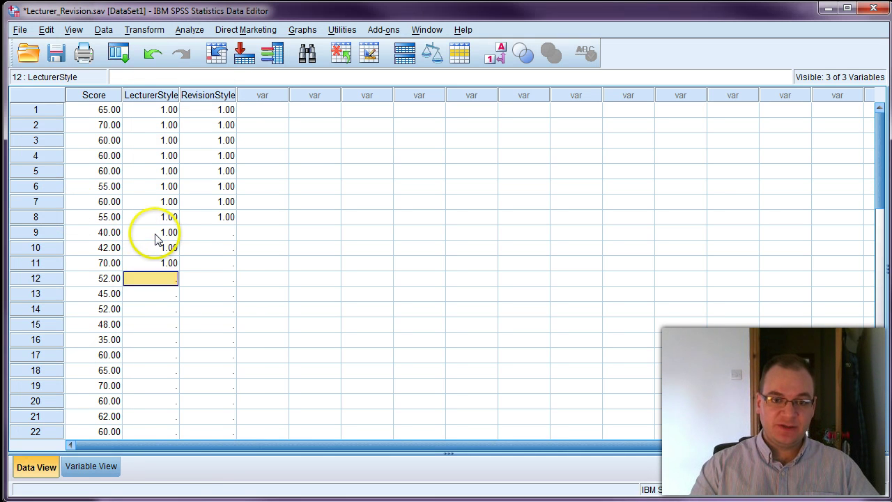
key(Return)
text(1)
key(Return)
text(1)
key(Return)
text(1)
key(Return)
Enter RevisionStyle code 2 for rows 9–16
key(Up)
key(Up)
key(Up)
key(Up)
key(Up)
key(Up)
key(Up)
key(Right)
key(Up)
text(2)
key(Return)
text(2)
key(Return)
text(2)
key(Return)
text(2 2)
key(Return)
text(2)
key(Return)
text(2)
key(Return)
text(2)
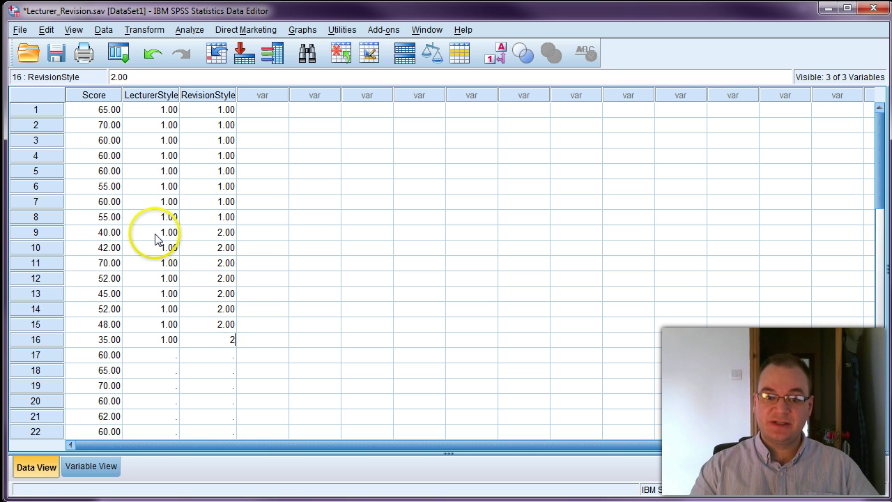
key(Return)
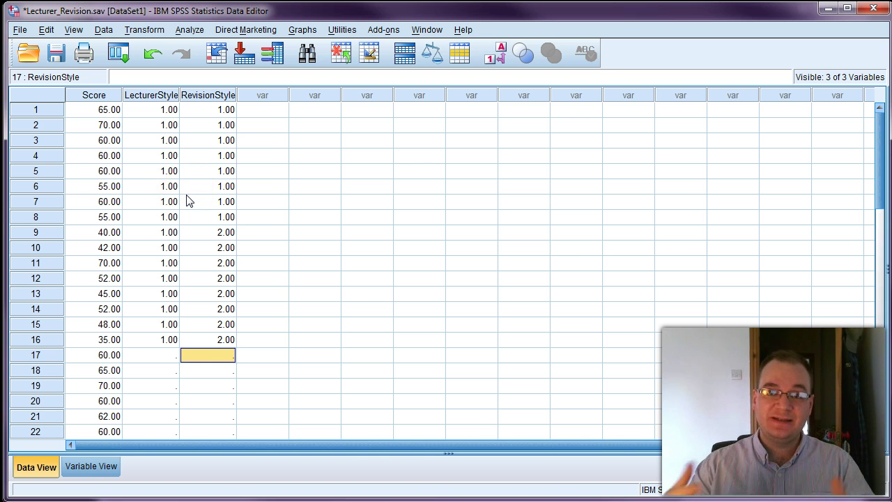
In Variable View, open RevisionStyle's Value Labels dialog and close it without adding labels
click(97, 466)
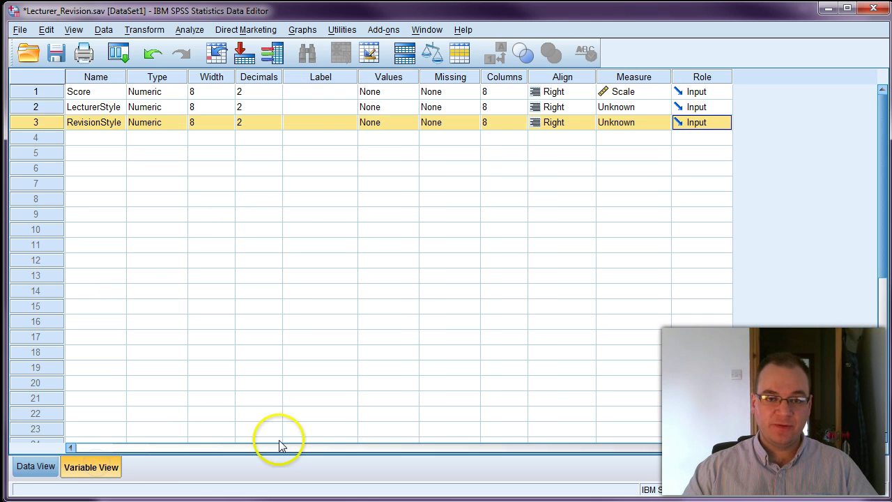
click(403, 124)
click(407, 122)
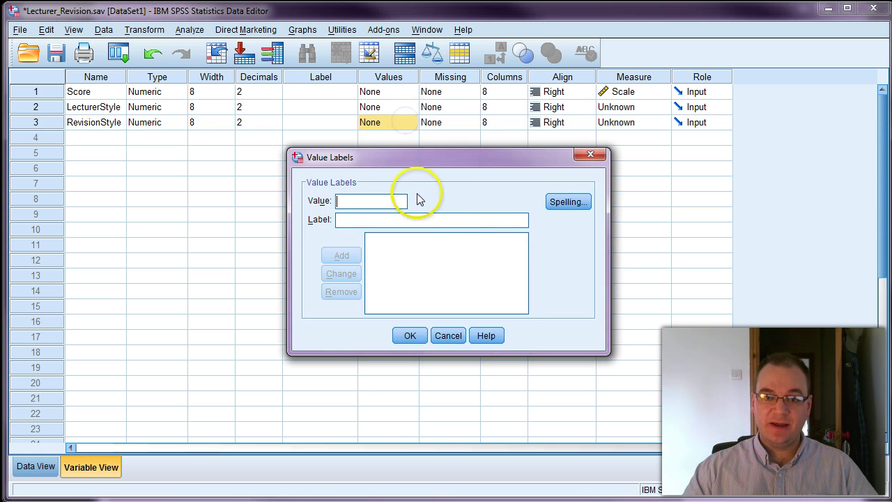
click(590, 154)
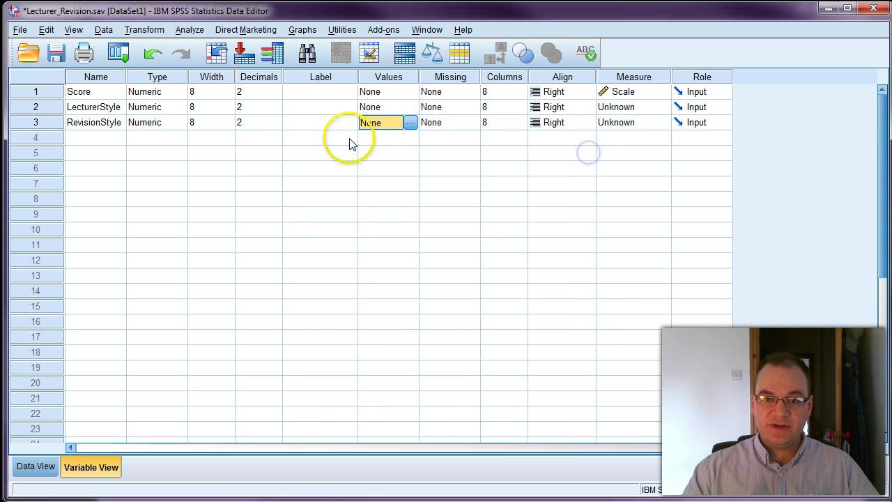
click(410, 123)
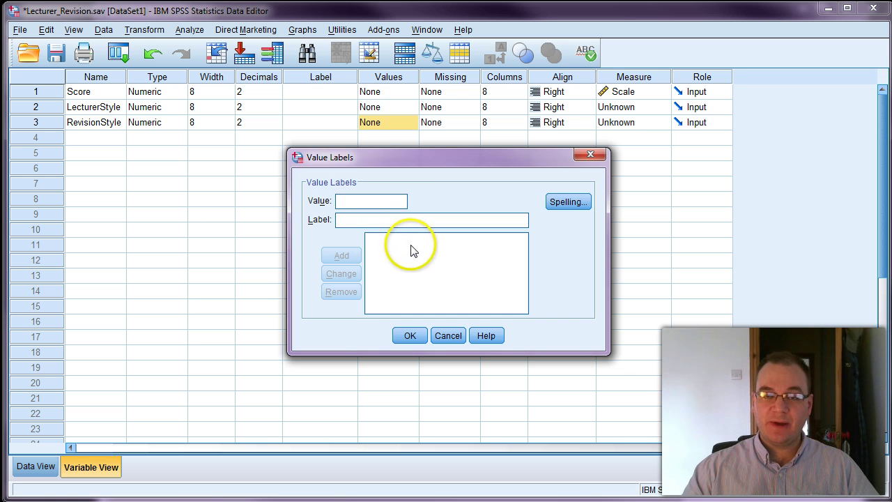
drag(415, 163, 589, 136)
click(545, 172)
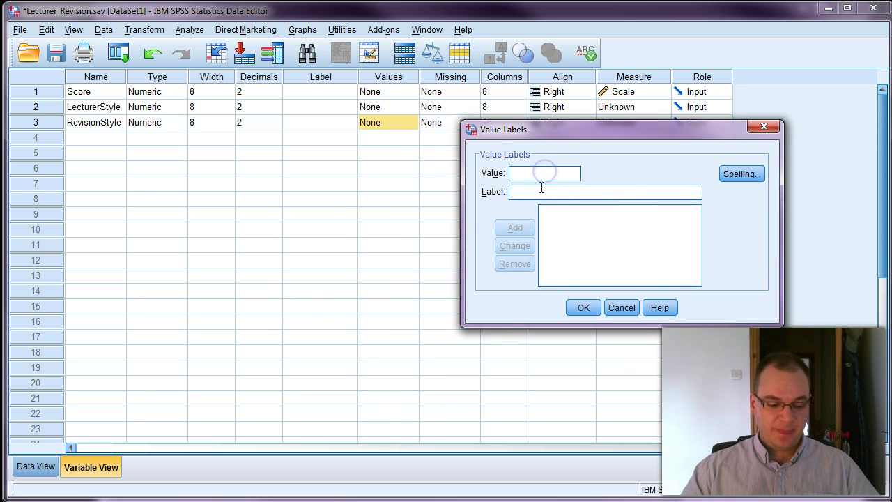
click(535, 178)
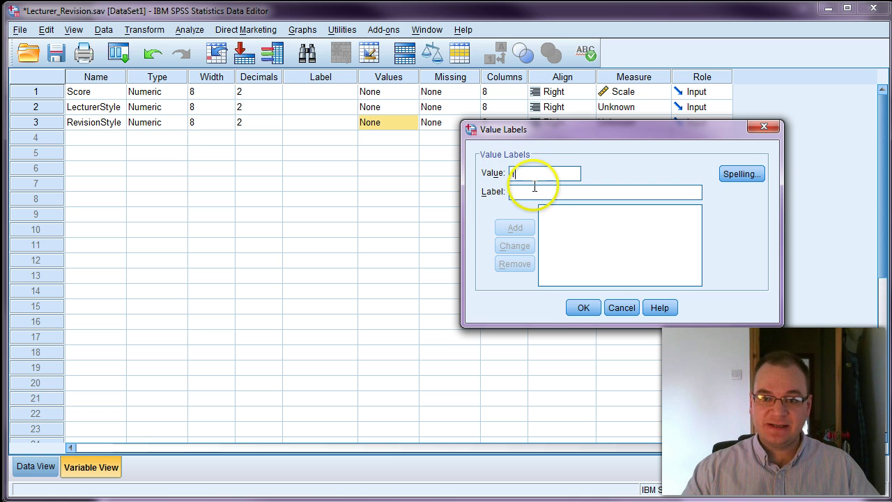
click(535, 191)
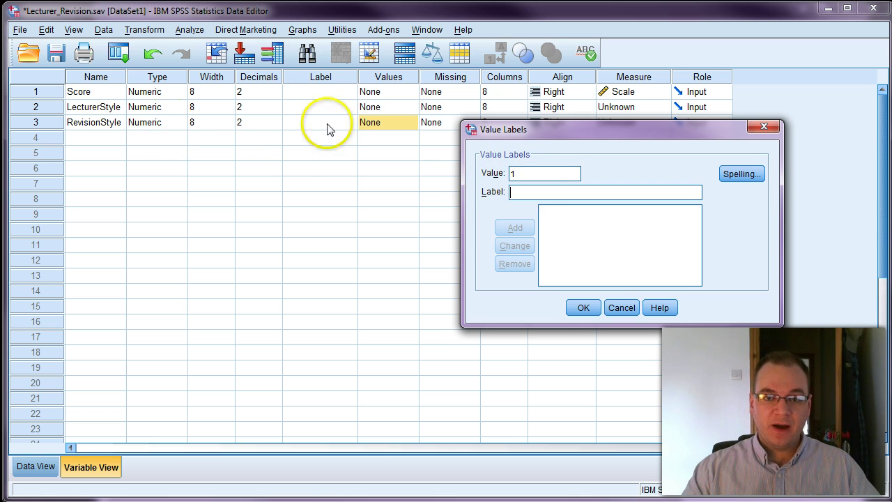
click(763, 126)
Add the value label 1 = Interesting to LecturerStyle
click(401, 107)
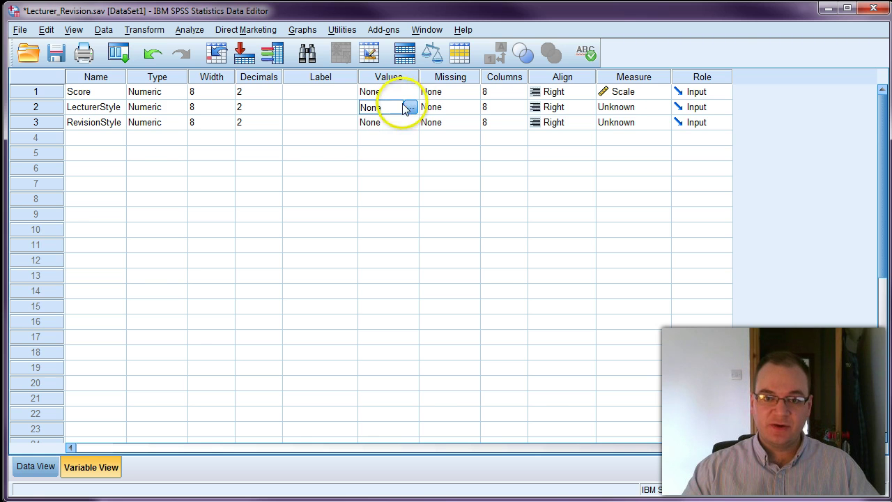
click(410, 108)
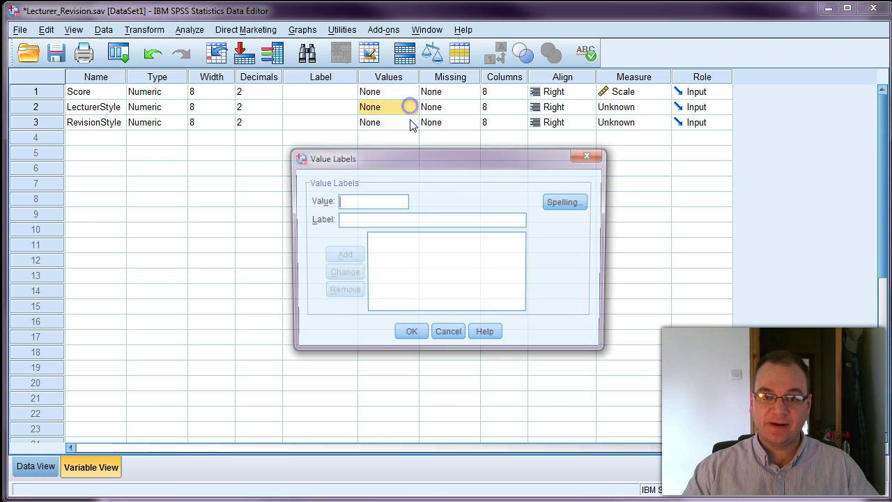
text(1)
drag(371, 159, 582, 86)
click(556, 145)
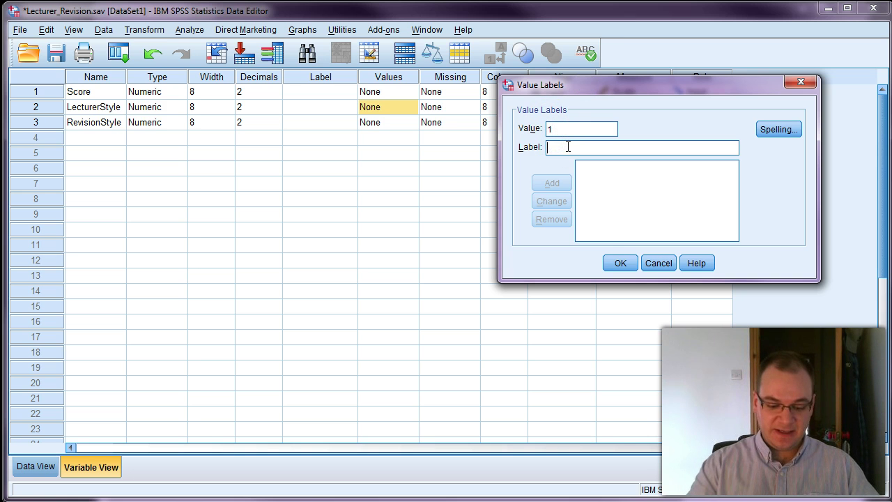
text(Interesting)
click(550, 128)
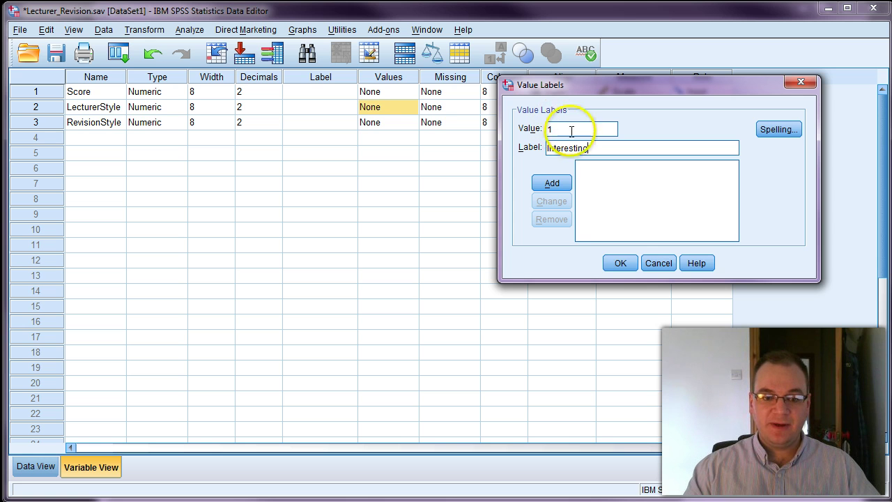
click(552, 183)
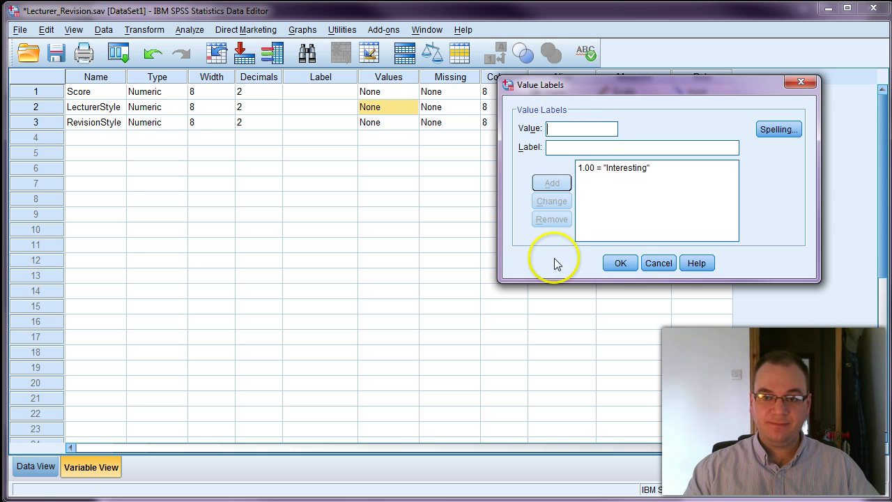
Add the value label 2 = Boring and confirm LecturerStyle's labels
text(2)
click(564, 151)
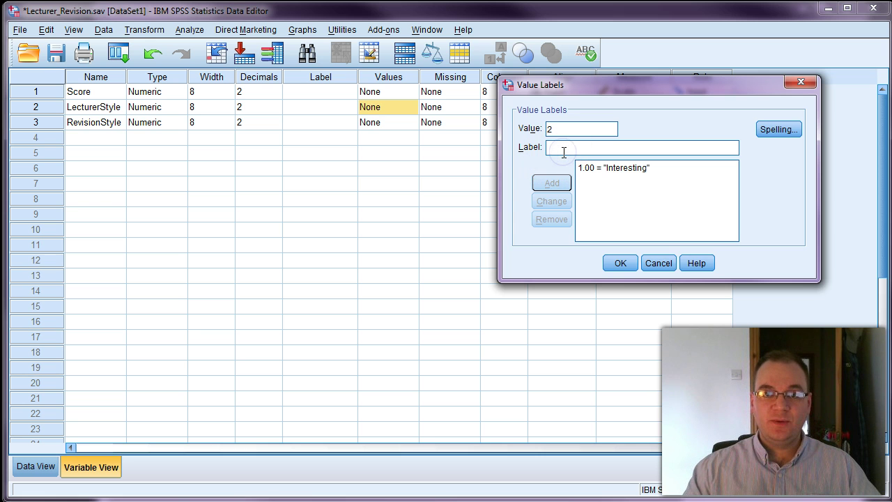
text(Borin)
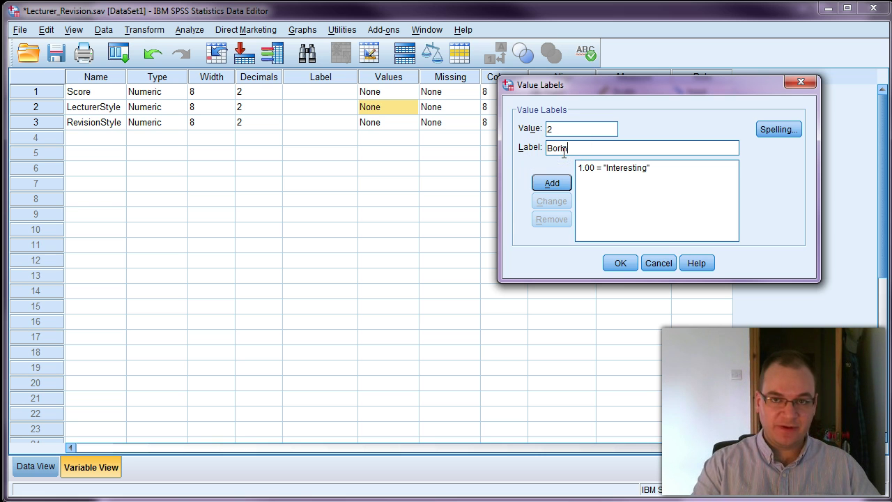
text(g)
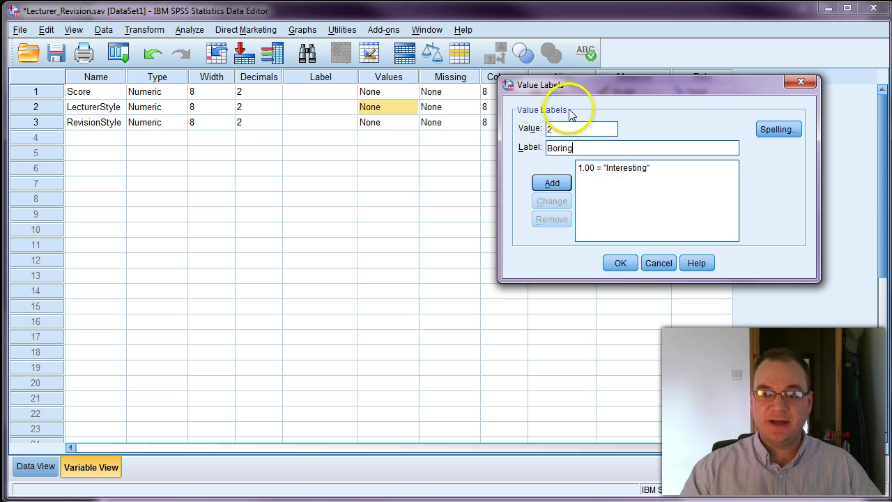
click(554, 184)
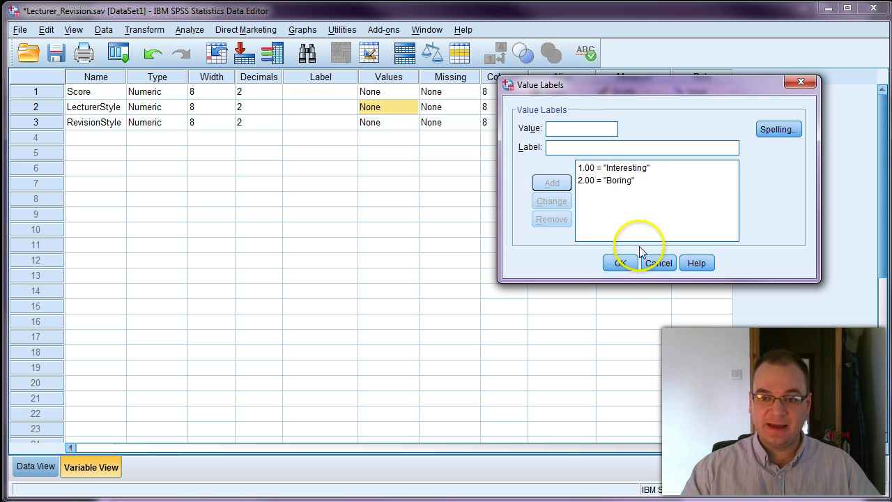
click(620, 262)
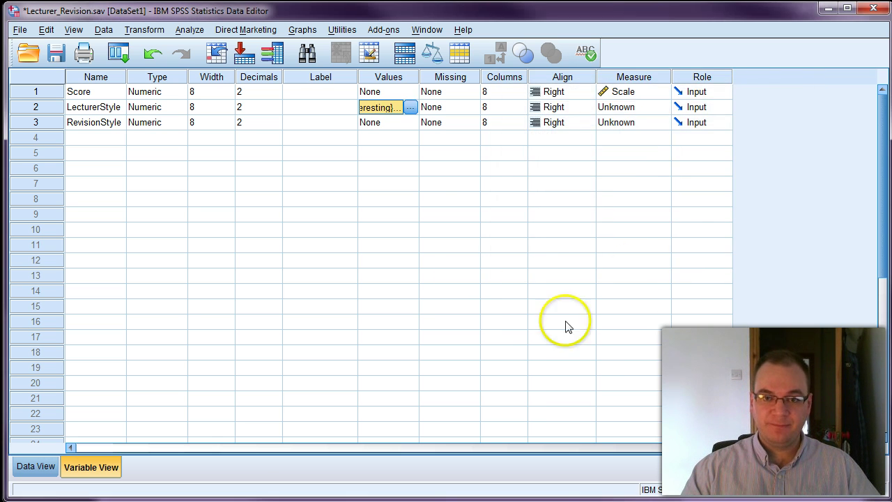
Label RevisionStyle's value 1 as Lots and value 2 as None, and confirm
click(35, 122)
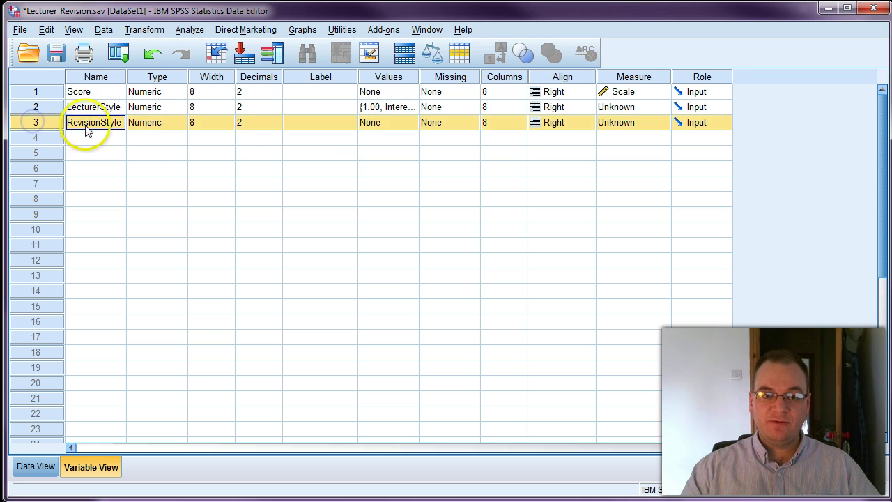
click(403, 154)
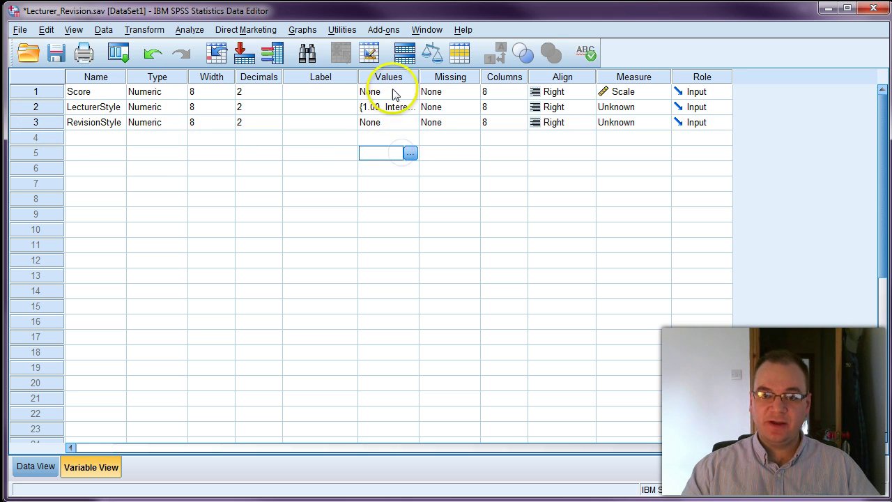
click(395, 123)
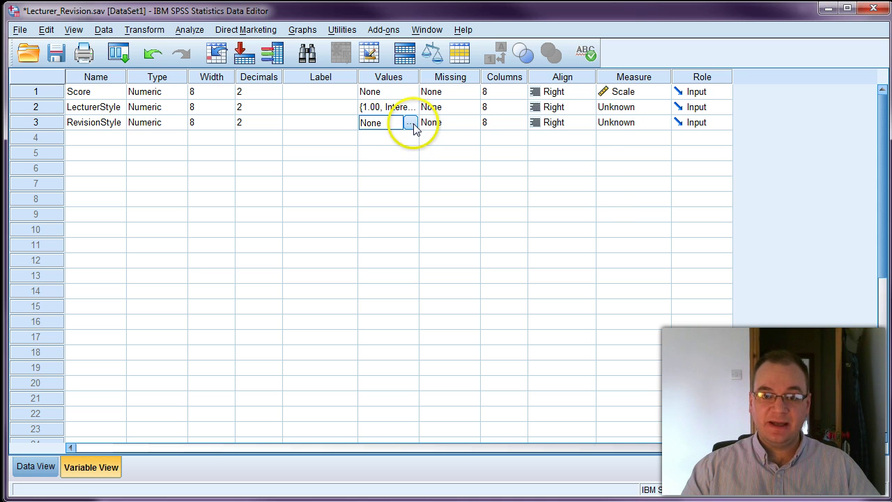
click(411, 123)
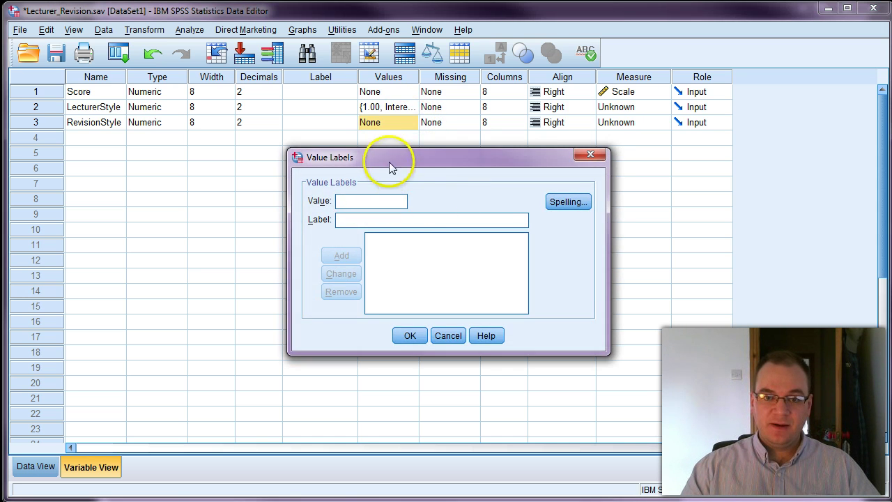
drag(390, 167, 531, 125)
click(508, 161)
text(1)
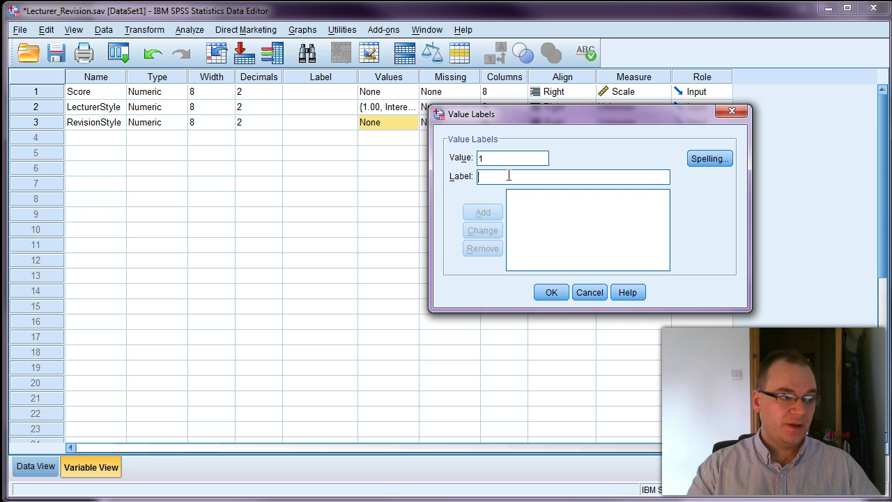
text(Lot)
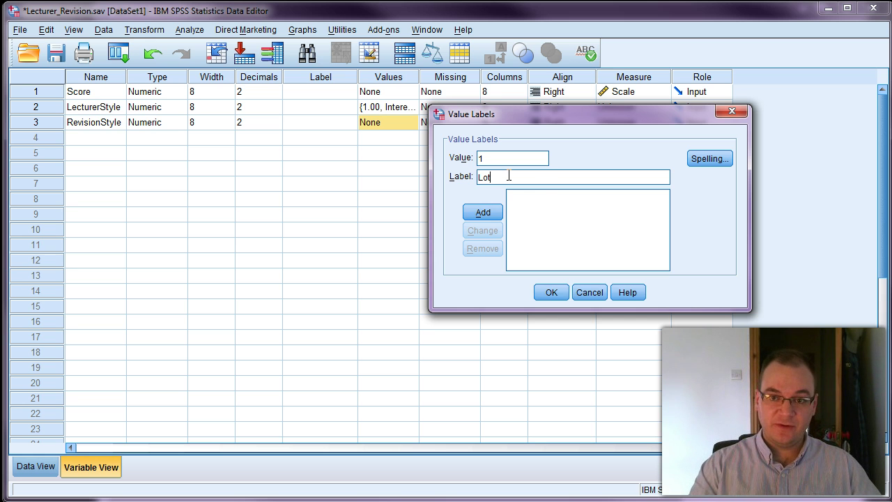
text(s)
click(483, 212)
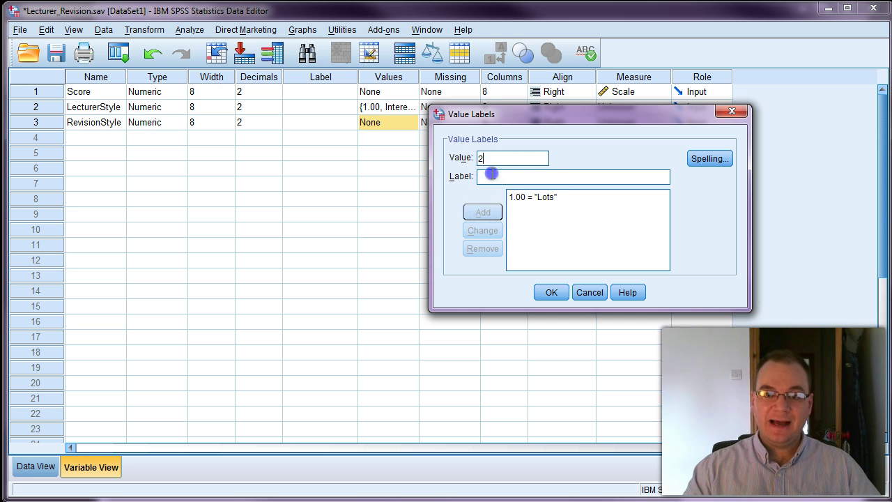
text(None)
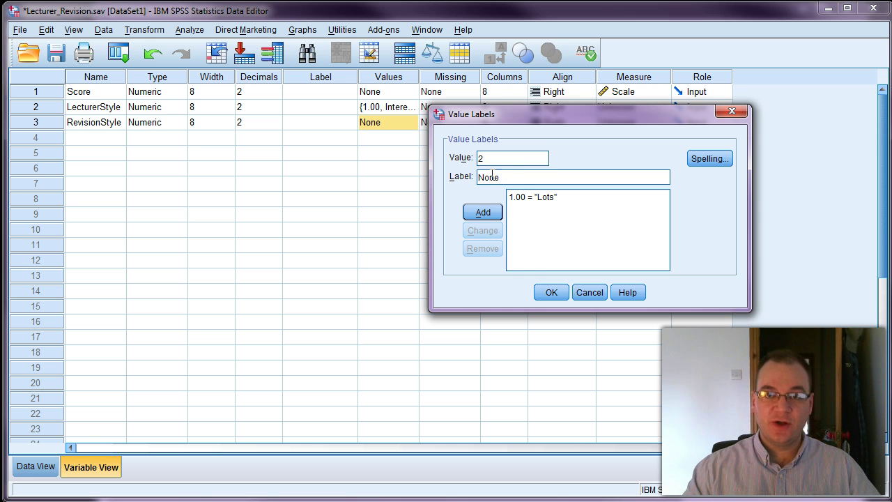
click(468, 217)
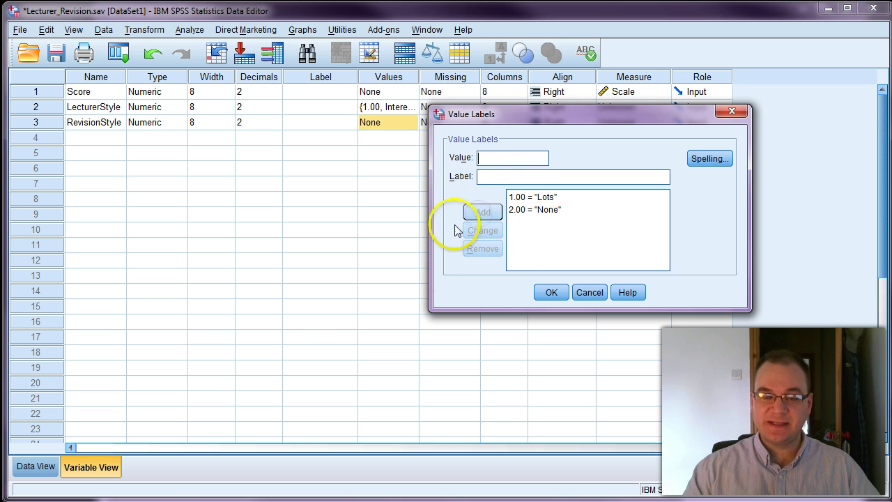
click(551, 293)
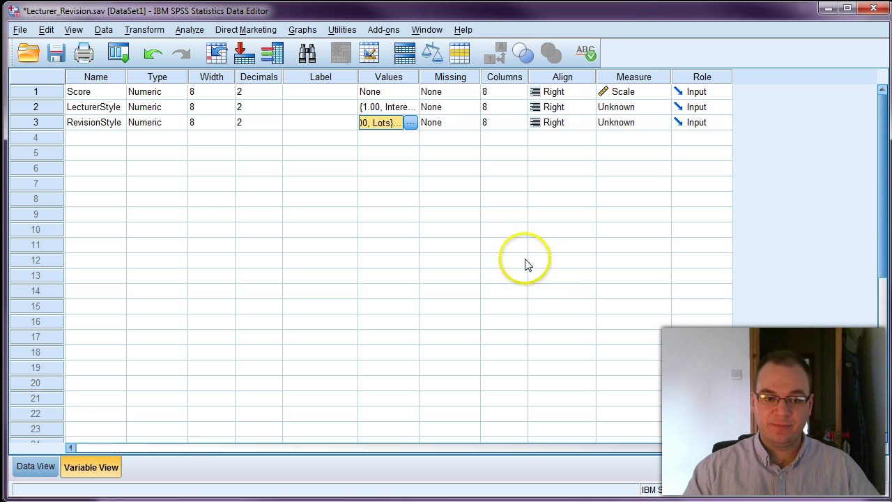
Show value labels in Data View so codes read Interesting, Lots and None
click(51, 473)
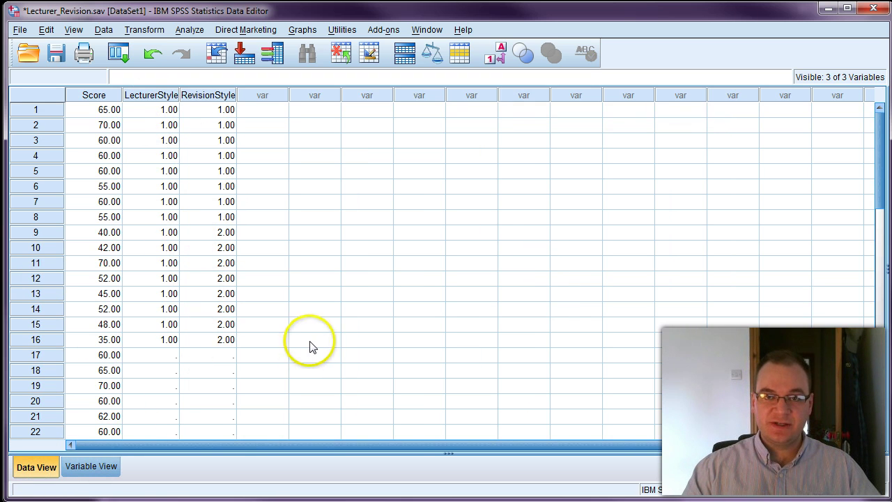
click(500, 61)
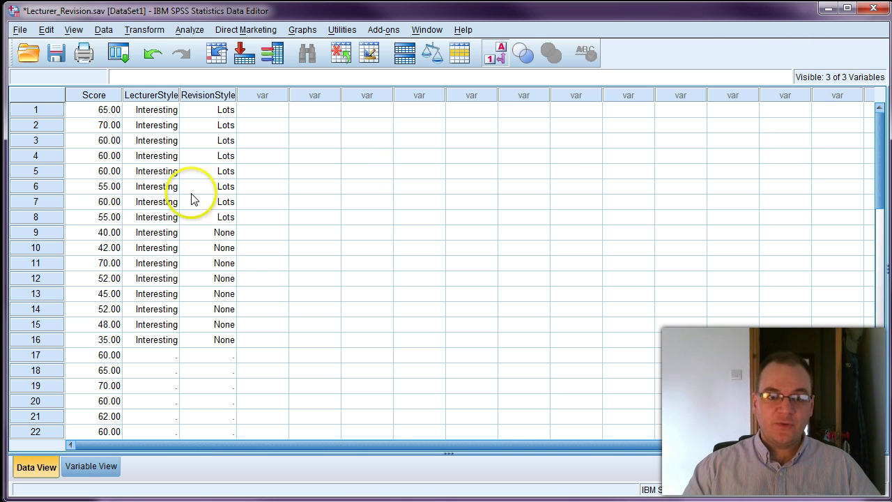
click(164, 359)
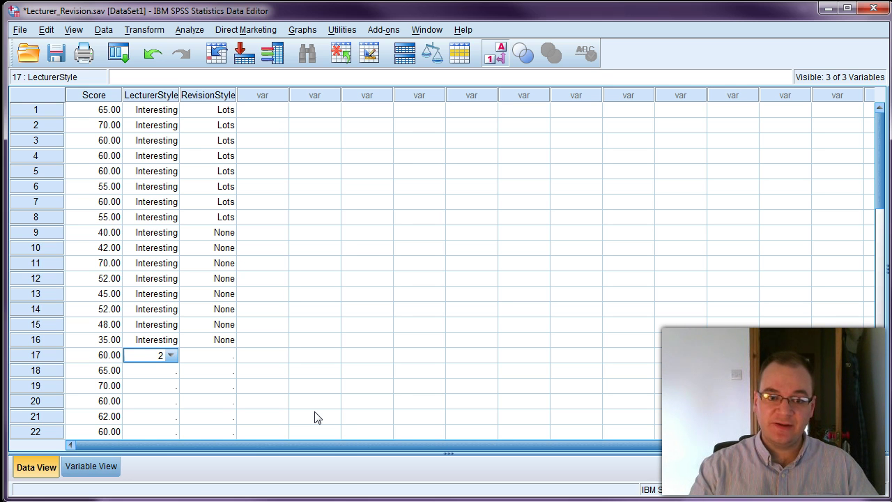
Code LecturerStyle as 2 (Boring) for rows 17–24
key(Return)
text(2)
key(Return)
text(2)
key(Return)
text(2)
key(Return)
text(2)
key(Return)
text(2)
key(Return)
text(2)
key(Return)
text(2)
key(Return)
Code RevisionStyle as 1 (Lots) for rows 17–24, correcting the mistaken 11 in row 20
key(Up)
key(Up)
key(Up)
key(Up)
key(Up)
key(Up)
key(Up)
key(Up)
key(Down)
key(Right)
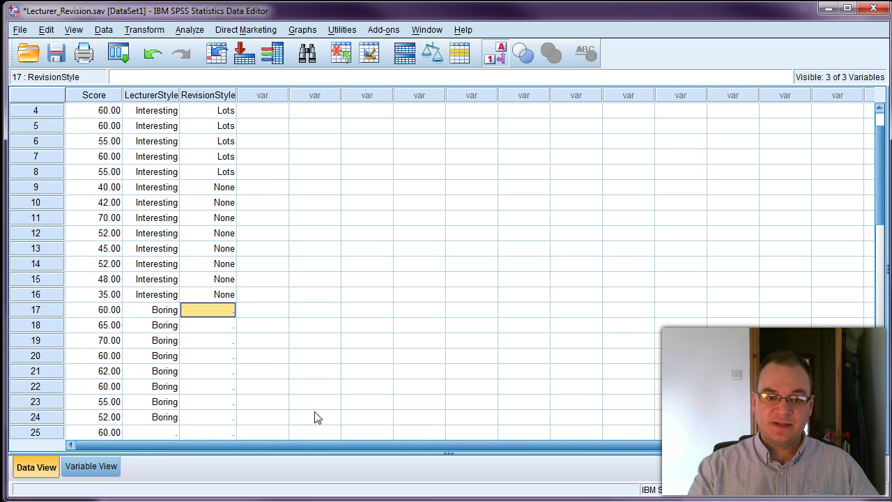
key(Return)
text(1)
key(Return)
text(1)
key(Return)
text(11)
key(Return)
text(1)
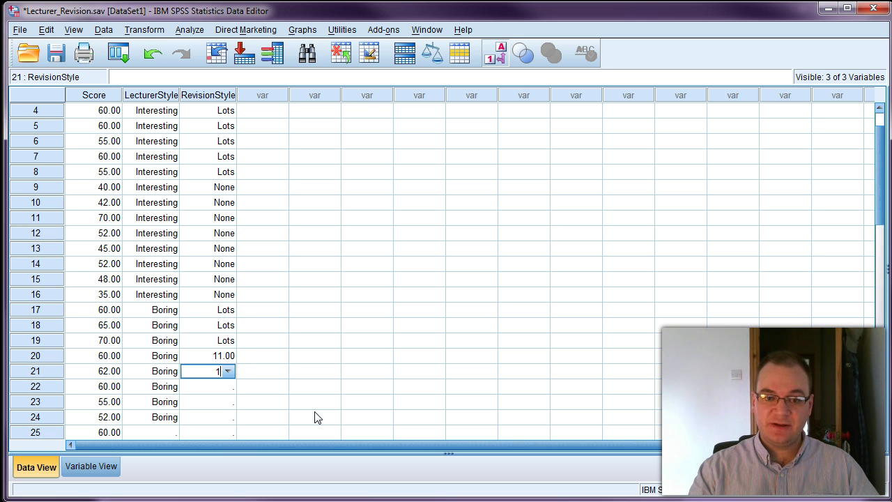
key(Return)
key(Up)
key(Up)
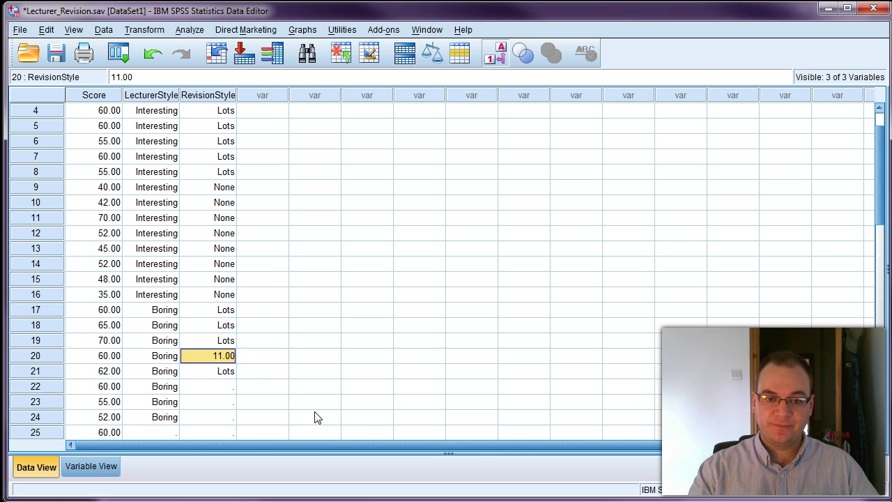
text(1)
key(Return)
key(Return)
text(1)
key(Return)
text(1)
key(Return)
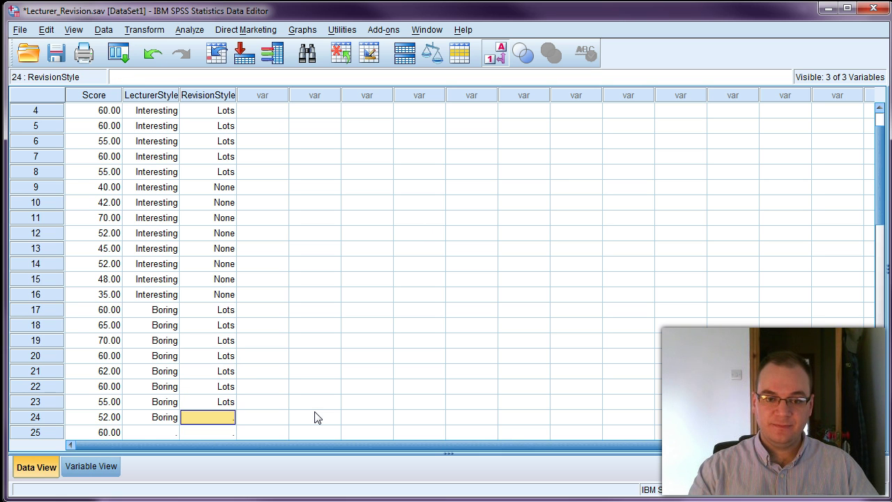
text(1)
key(Return)
key(Return)
Code LecturerStyle as 2 (Boring) for rows 25–32
key(Left)
key(Left)
key(Down)
key(Down)
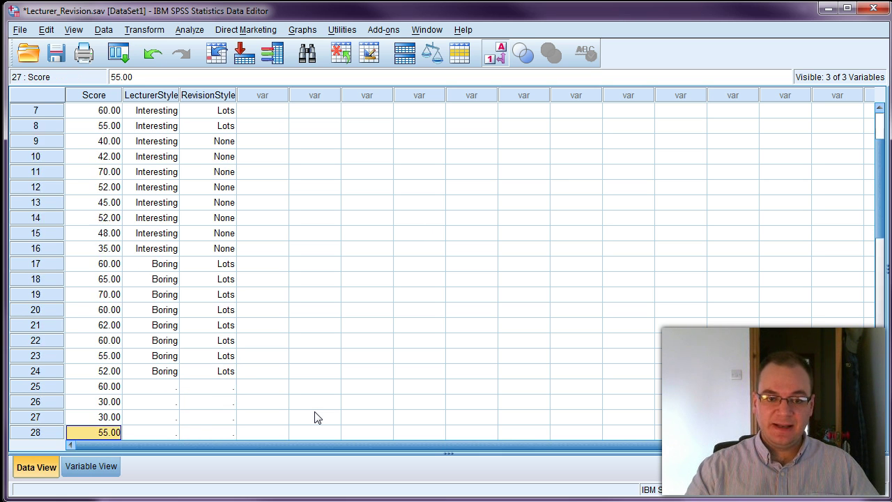
key(Down)
key(Down)
key(Down)
key(Down)
key(Up)
key(Up)
key(Up)
key(Up)
key(Up)
key(Up)
key(Up)
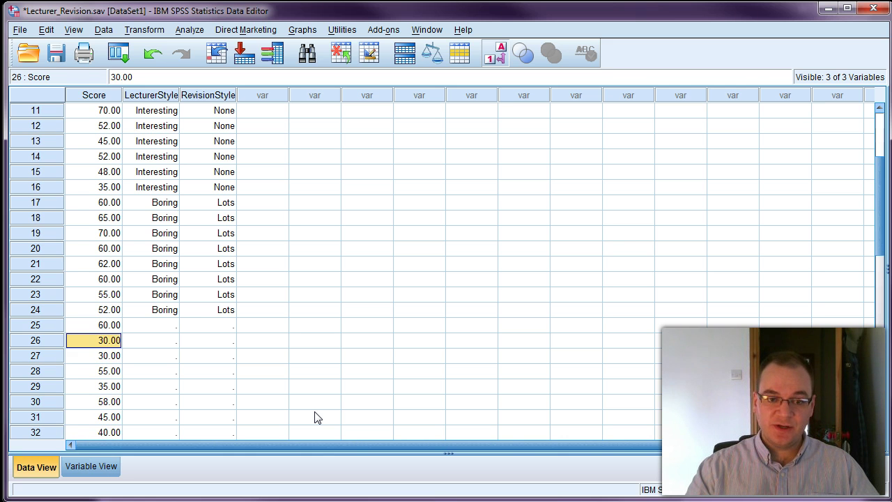
key(Right)
text(2)
key(Return)
text(2 2 2 2 2 2 2)
key(Return)
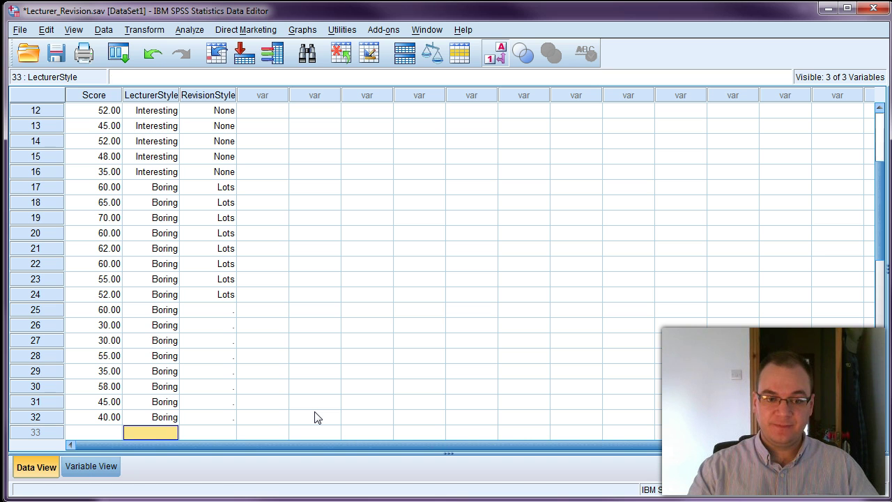
Code RevisionStyle as 2 (None) for rows 25–32, fixing the mistyped 22 entries
key(Up)
key(Up)
key(Up)
key(Up)
key(Up)
key(Up)
key(Up)
key(Up)
key(Right)
text(22)
key(Return)
key(Up)
text(1)
key(Return)
text(22)
key(Return)
text(22)
key(BackSpace)
key(Return)
key(Up)
key(Up)
text(2)
key(Return)
key(Return)
text(2)
key(Return)
text(2)
key(Return)
text(2)
key(Return)
text(2)
key(Return)
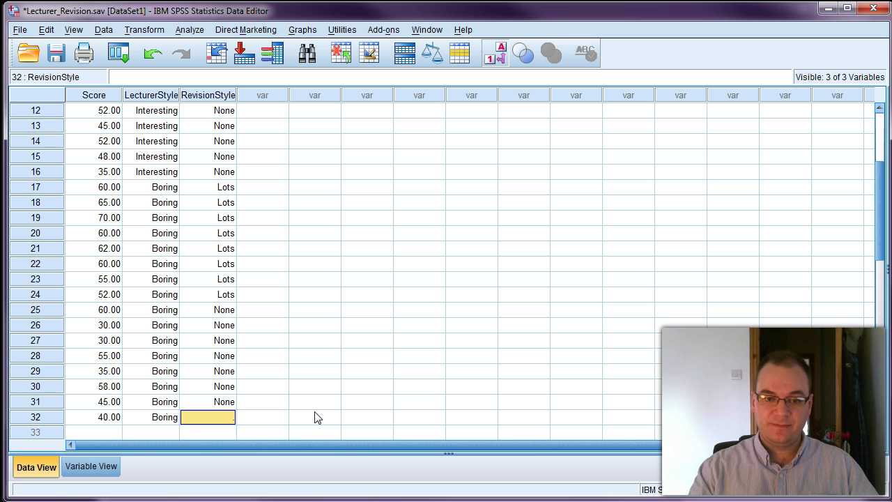
key(Return)
drag(879, 172, 875, 124)
Select the Score, LecturerStyle and RevisionStyle columns, then slightly widen the LecturerStyle column
click(521, 234)
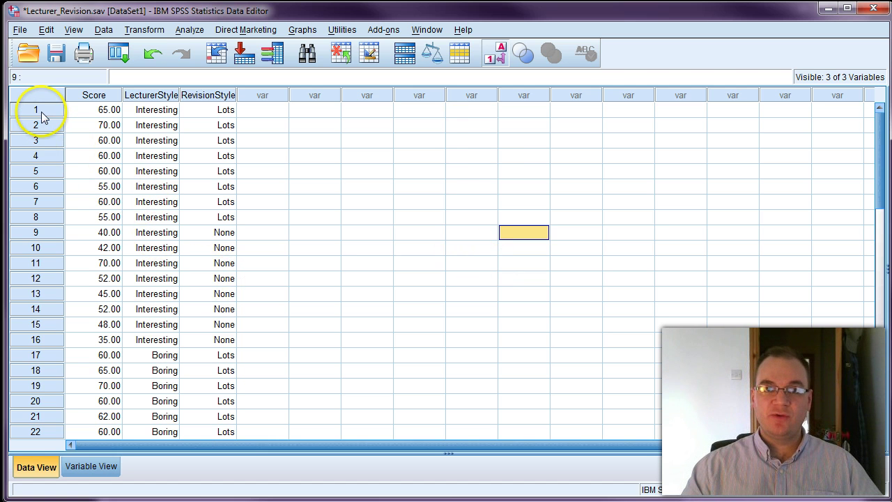
click(96, 95)
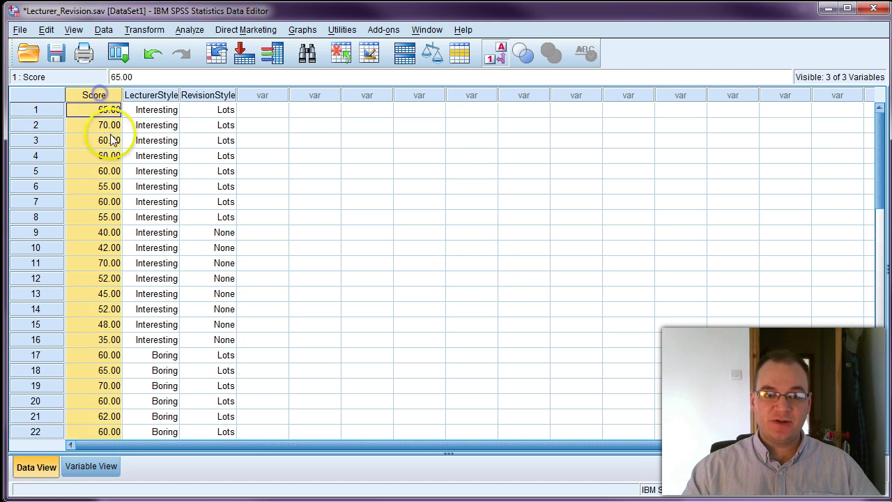
click(89, 97)
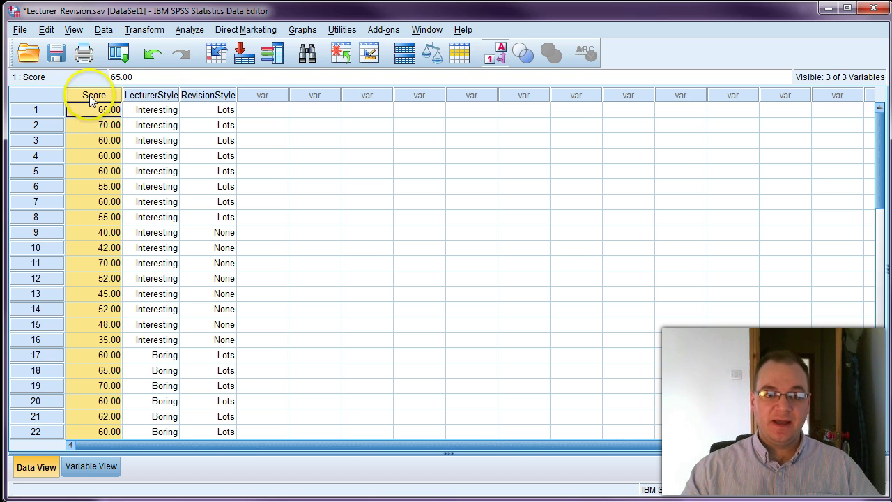
click(151, 94)
click(196, 96)
click(174, 95)
drag(179, 93, 176, 87)
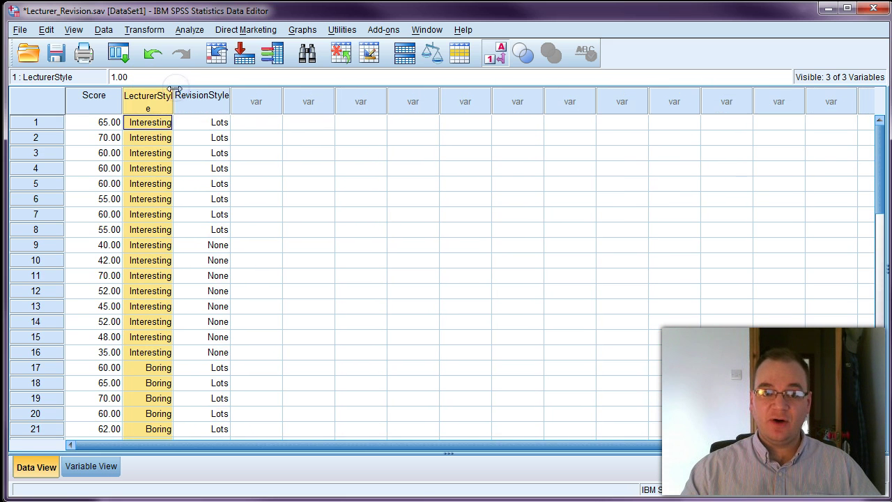
Widen the LecturerStyle column until its full name fits on one line
drag(176, 95, 179, 95)
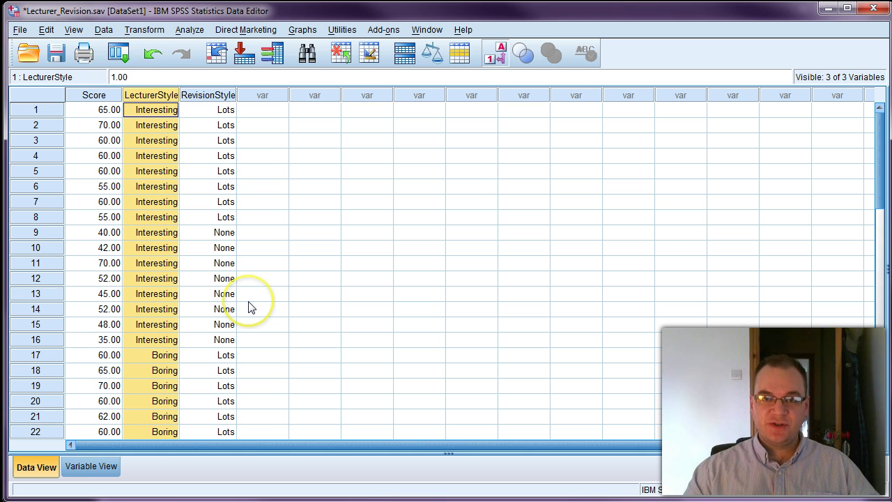
Open Analyze > General Linear Model > Univariate and move the dialog up slightly
click(203, 34)
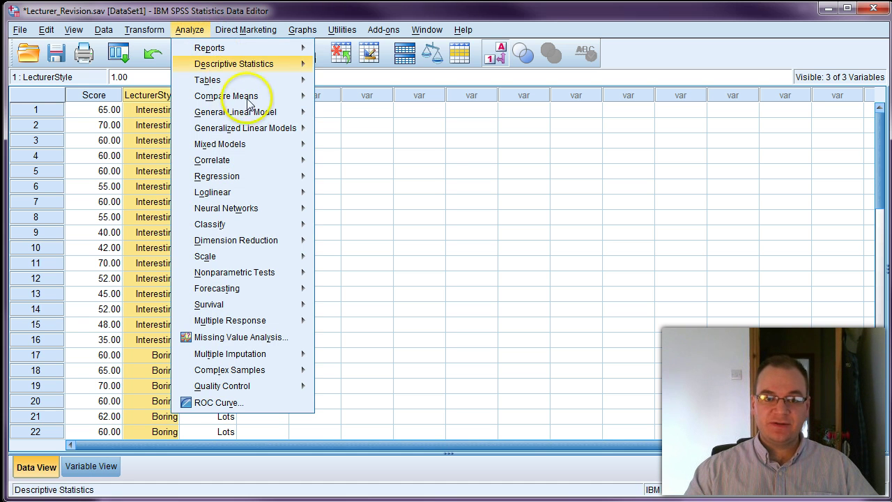
mouse_move(253, 115)
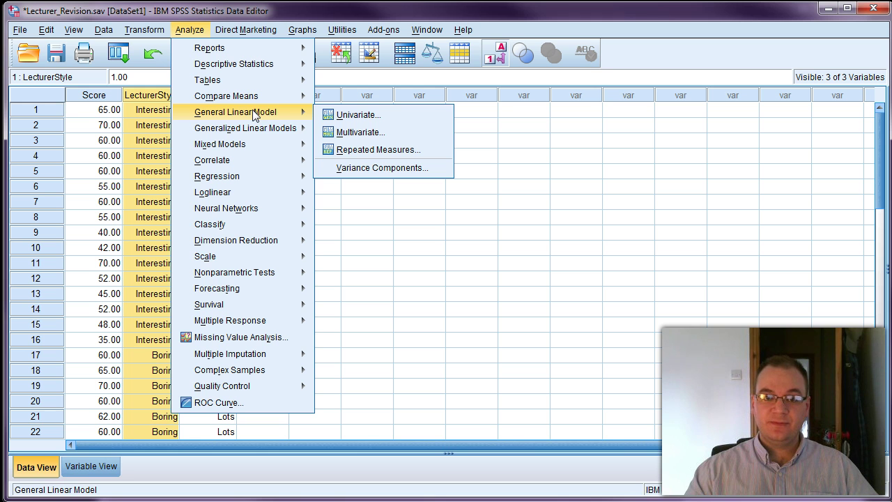
click(414, 118)
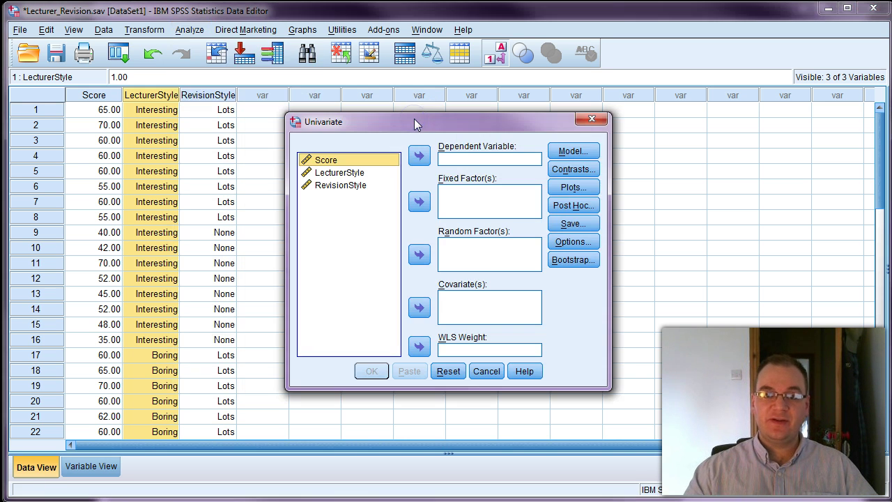
drag(423, 119, 427, 87)
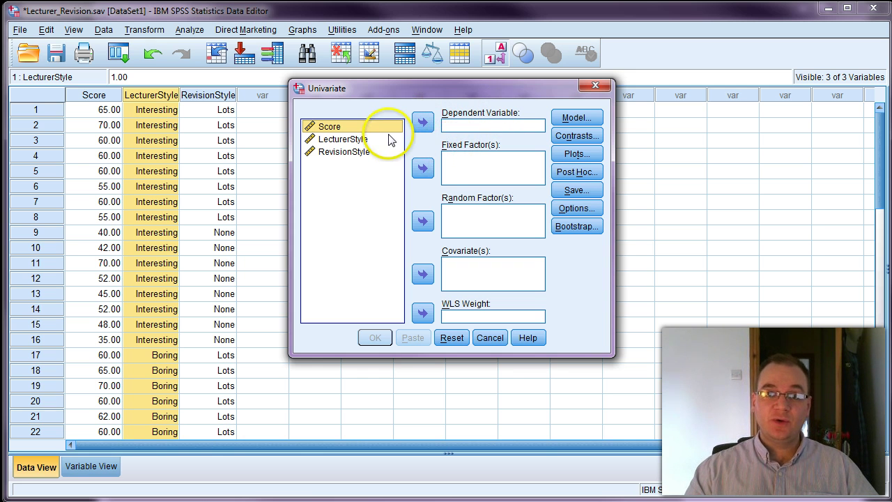
Assign Score as the dependent variable and LecturerStyle and RevisionStyle as fixed factors
click(344, 126)
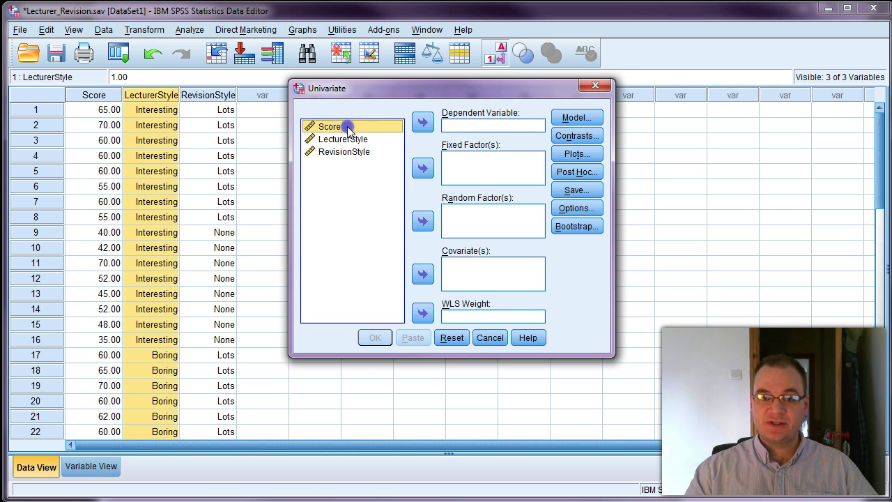
click(423, 124)
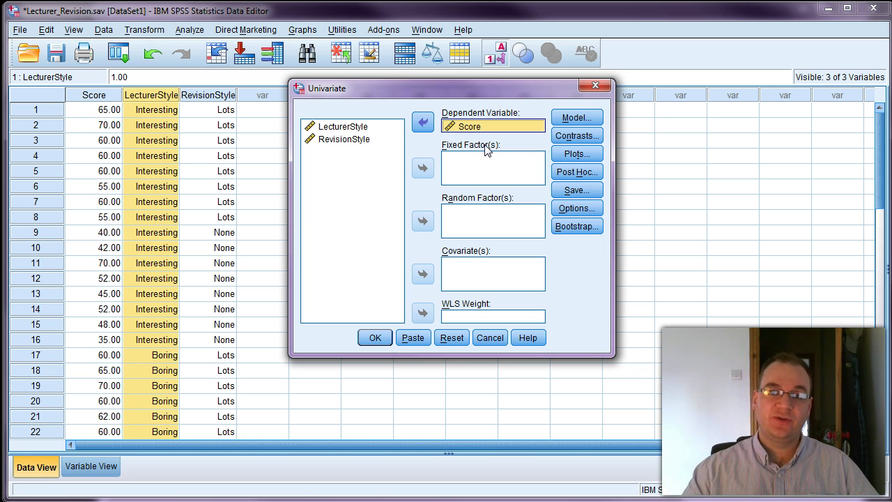
click(342, 129)
click(423, 168)
click(355, 129)
click(423, 169)
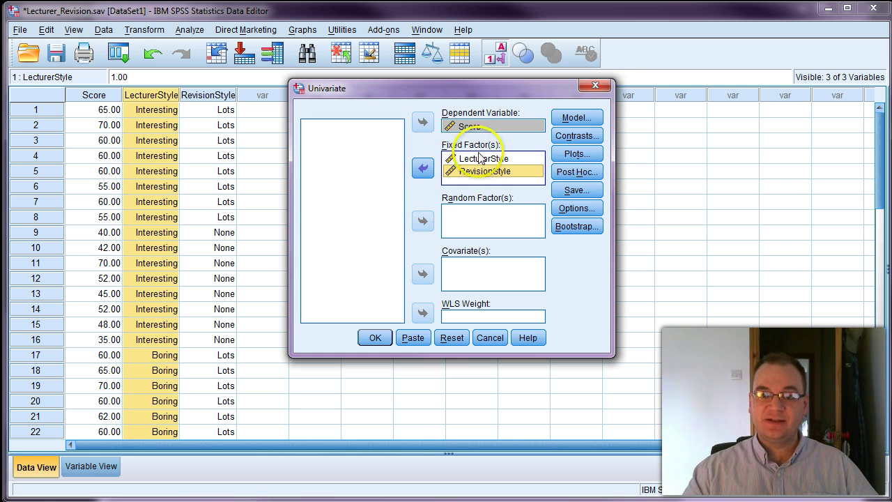
click(475, 183)
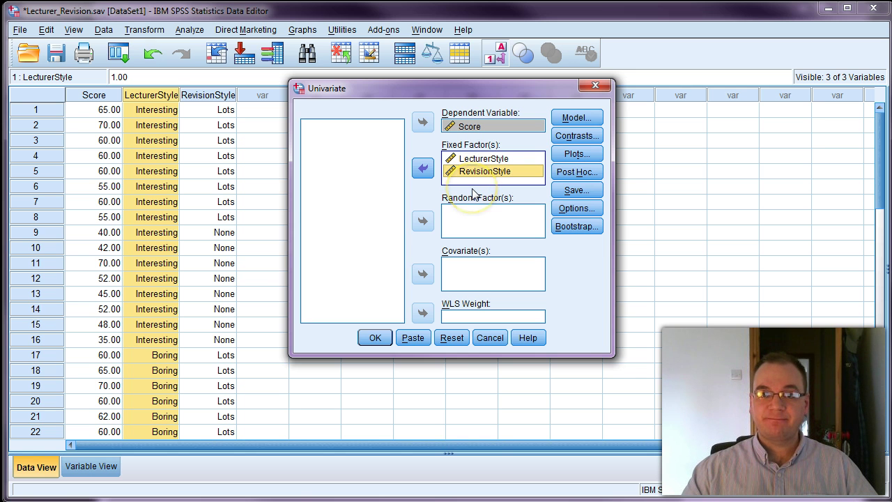
click(540, 199)
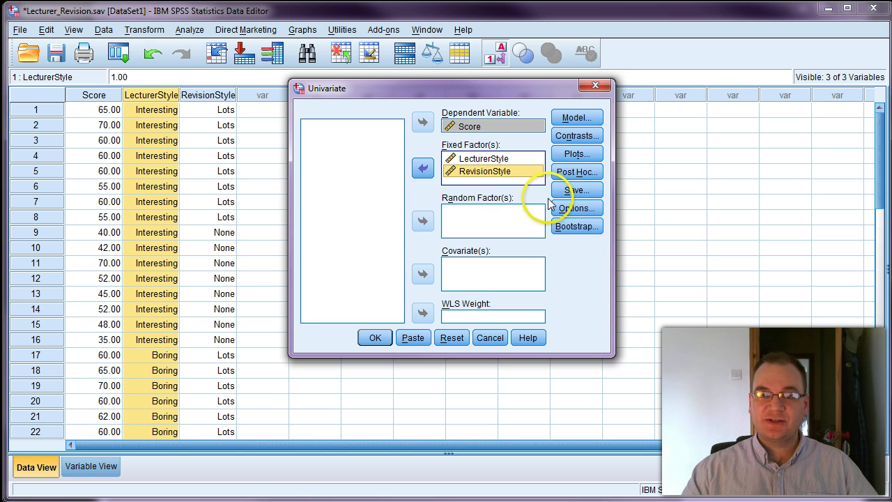
click(529, 227)
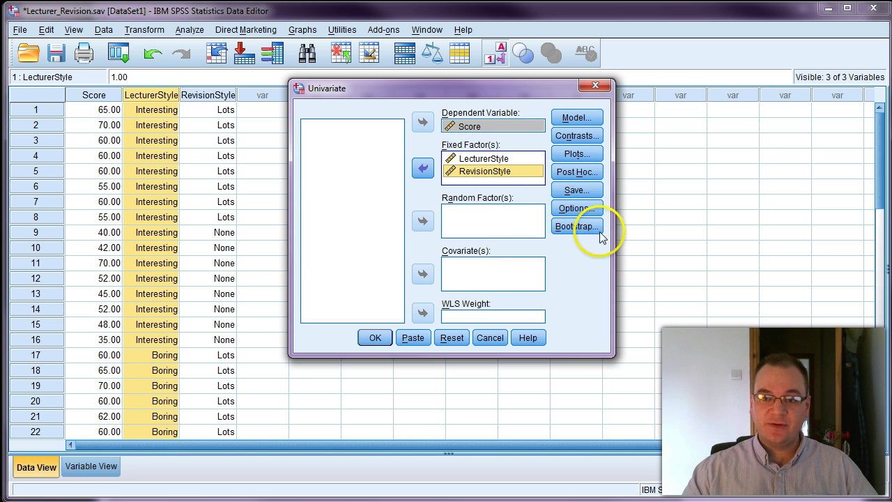
Add a LecturerStyle*RevisionStyle profile plot: LecturerStyle on the horizontal axis, RevisionStyle as separate lines
click(588, 156)
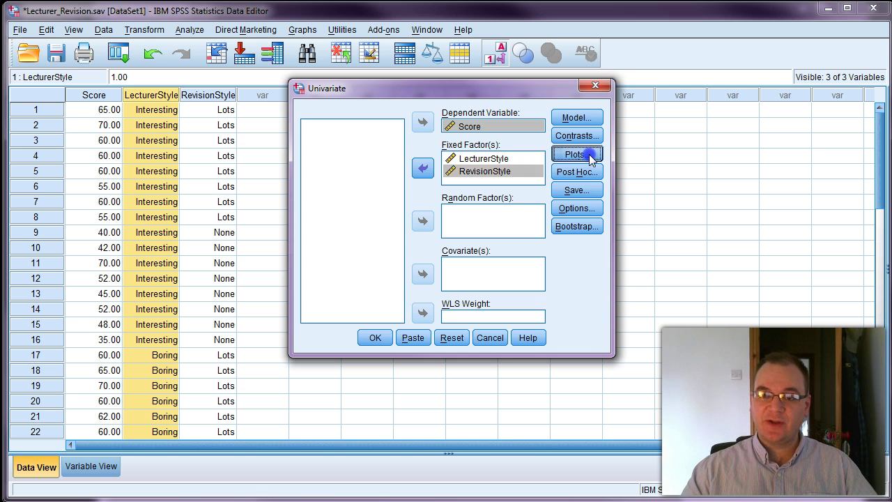
drag(490, 115, 459, 119)
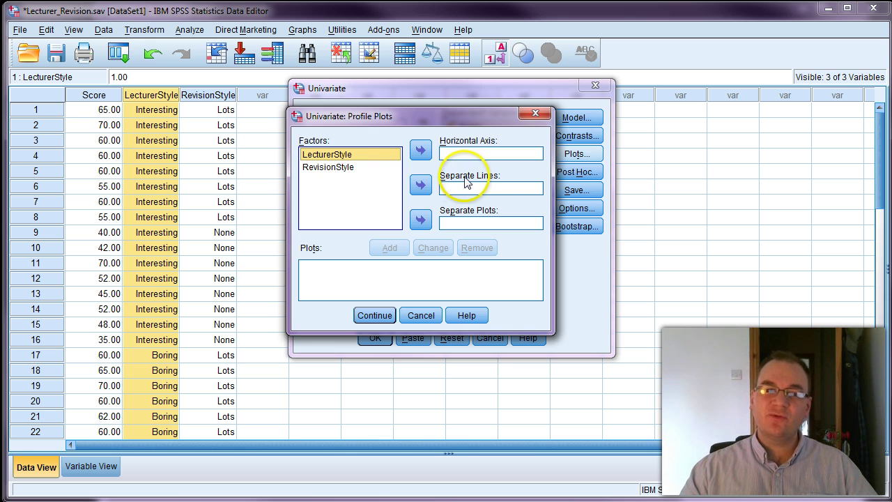
click(418, 151)
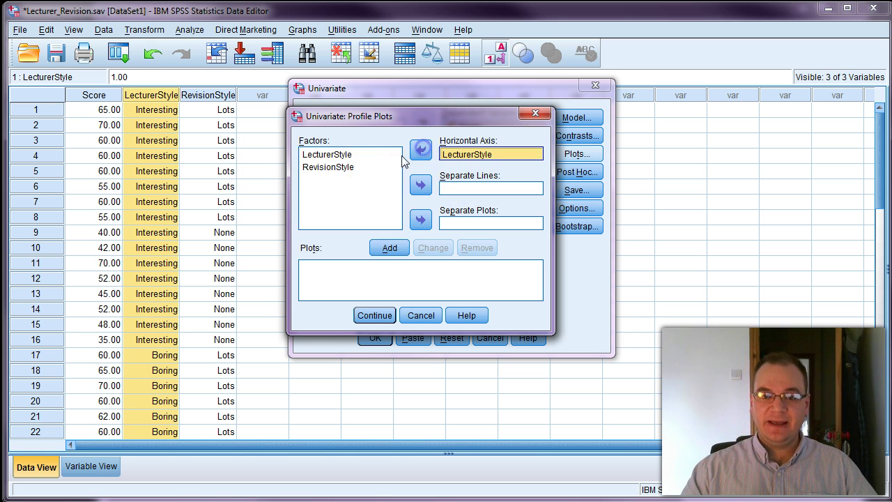
click(365, 168)
click(421, 184)
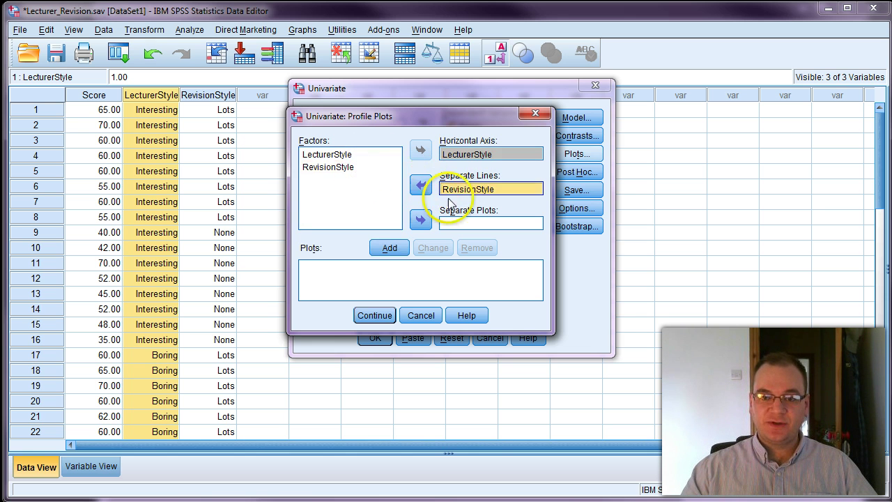
click(388, 248)
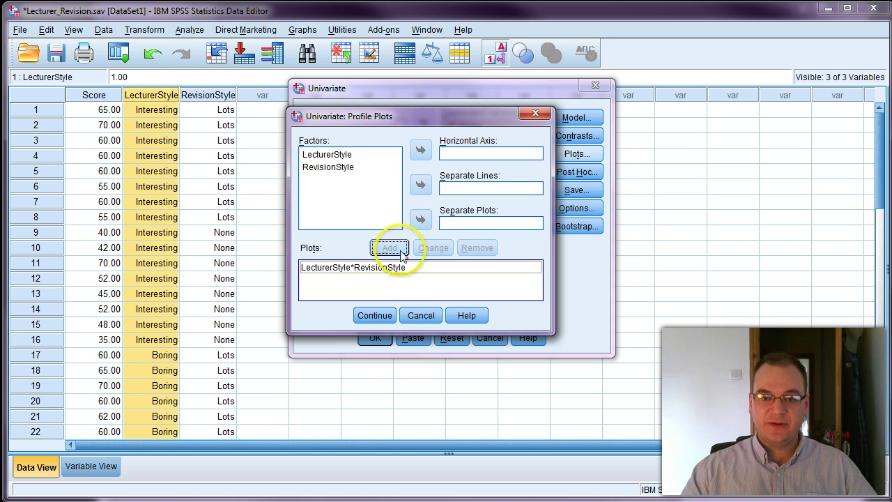
click(392, 315)
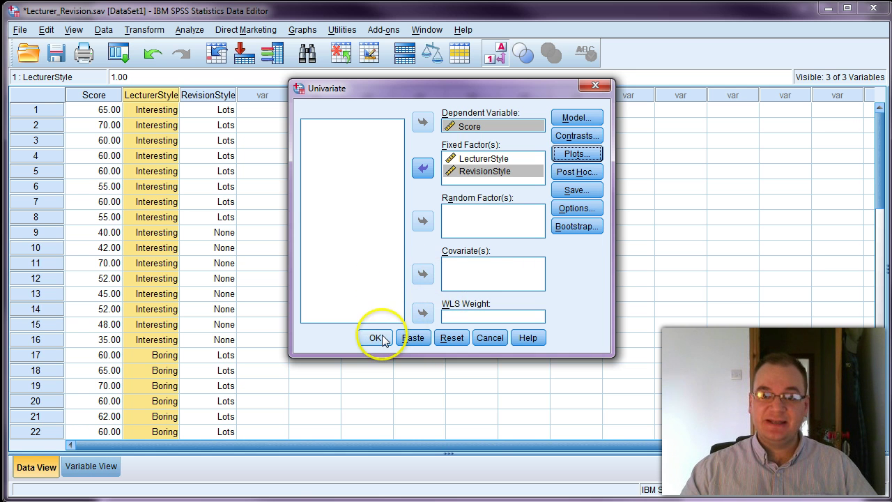
Leave Options unchanged and run the two-way ANOVA with OK
click(576, 208)
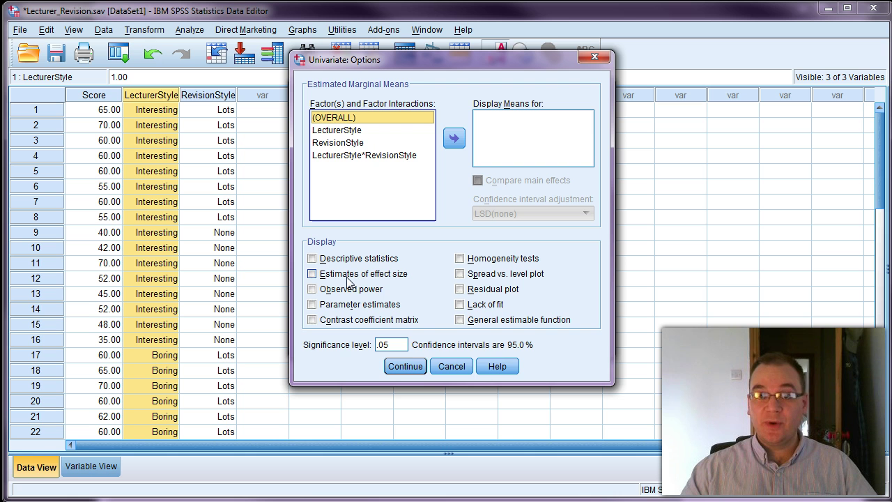
click(407, 366)
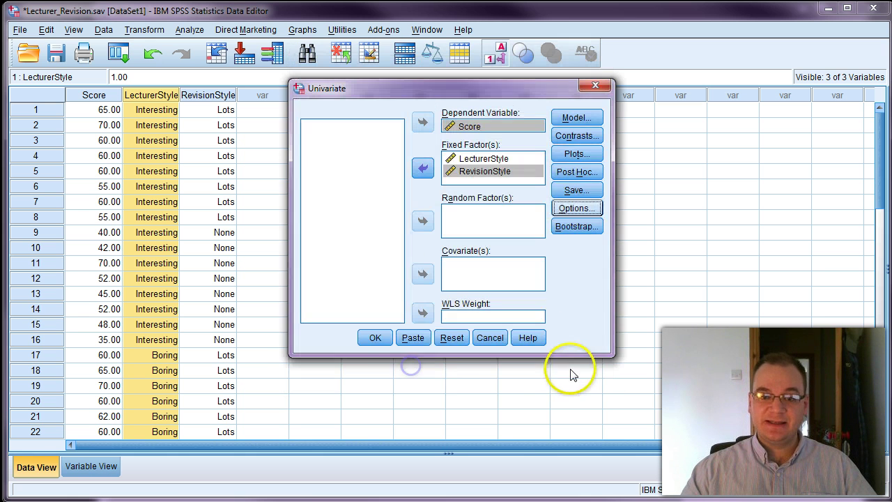
click(374, 339)
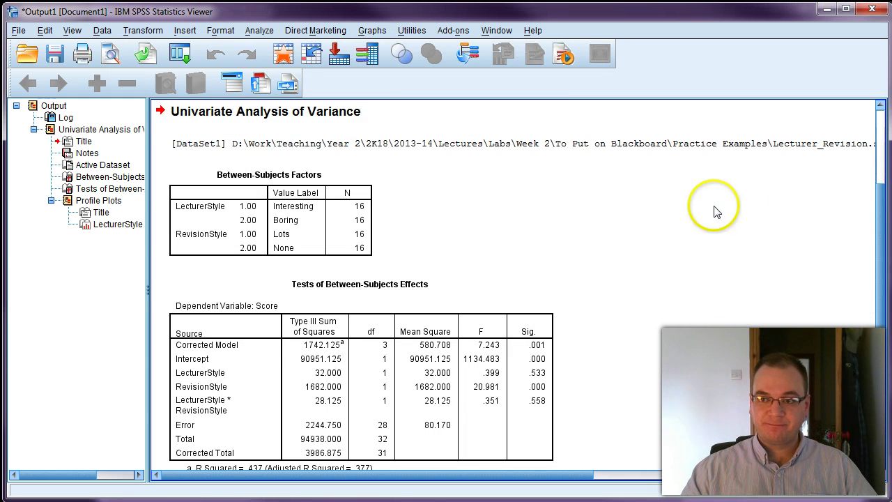
drag(884, 192, 884, 161)
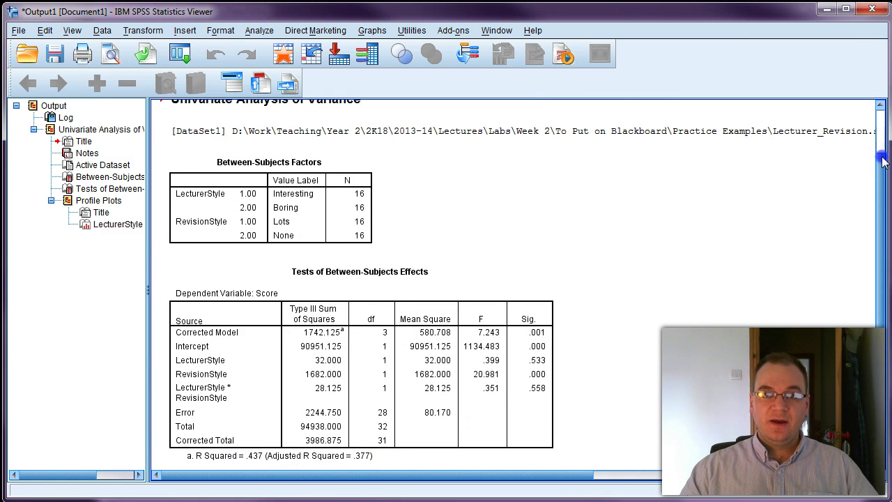
click(335, 279)
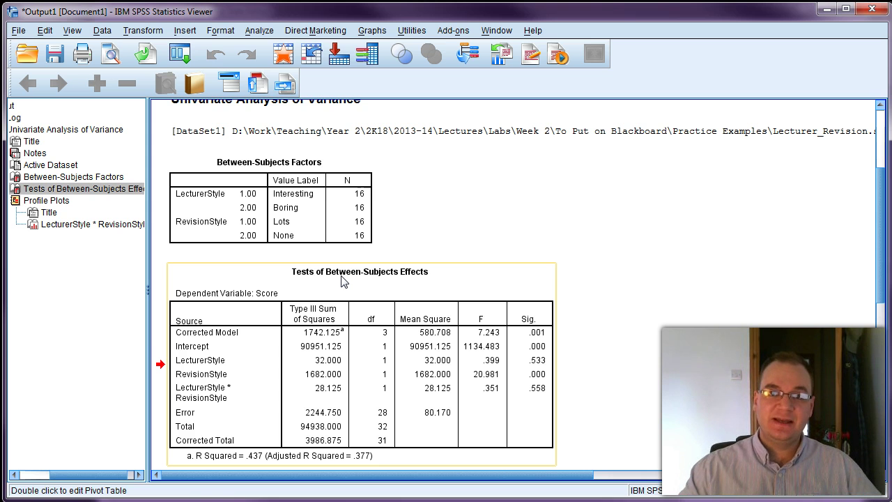
click(548, 291)
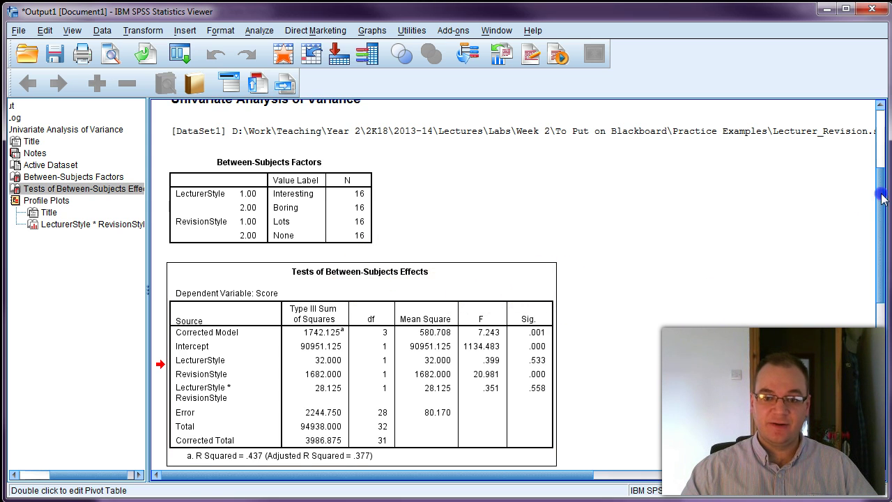
scroll(881, 199, down, 2)
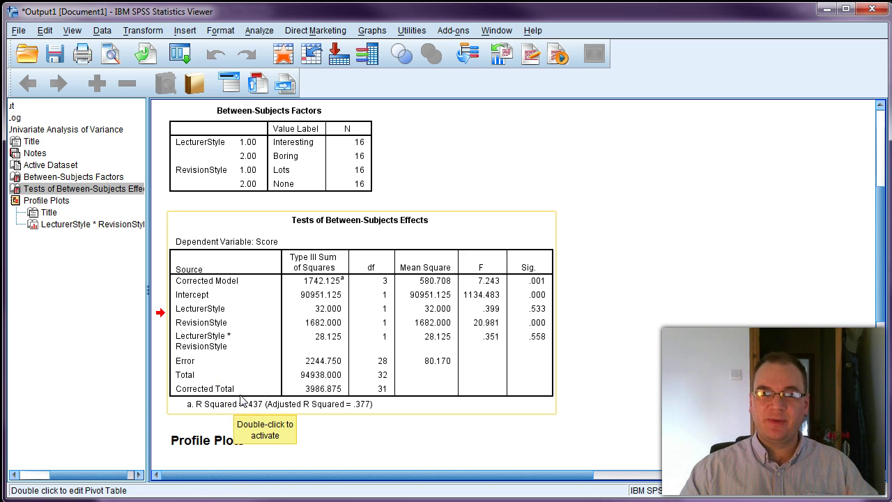
Scroll the output down to the Estimated Marginal Means of Score profile plot
click(139, 431)
click(312, 353)
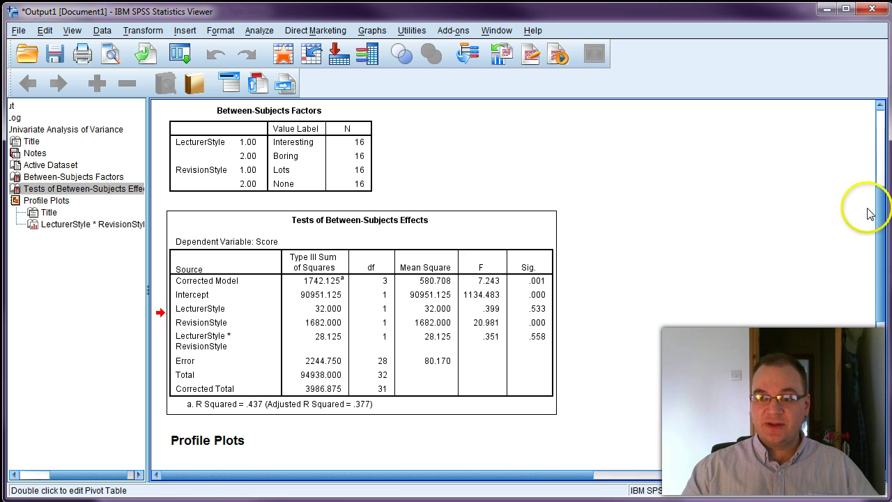
drag(882, 198, 885, 337)
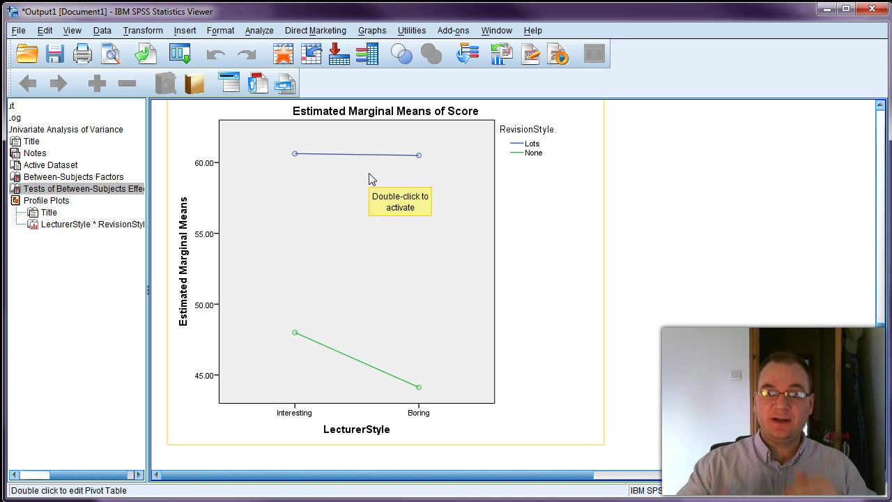
Select the profile plot, then scroll back up to the Tests of Between-Subjects Effects table
click(780, 143)
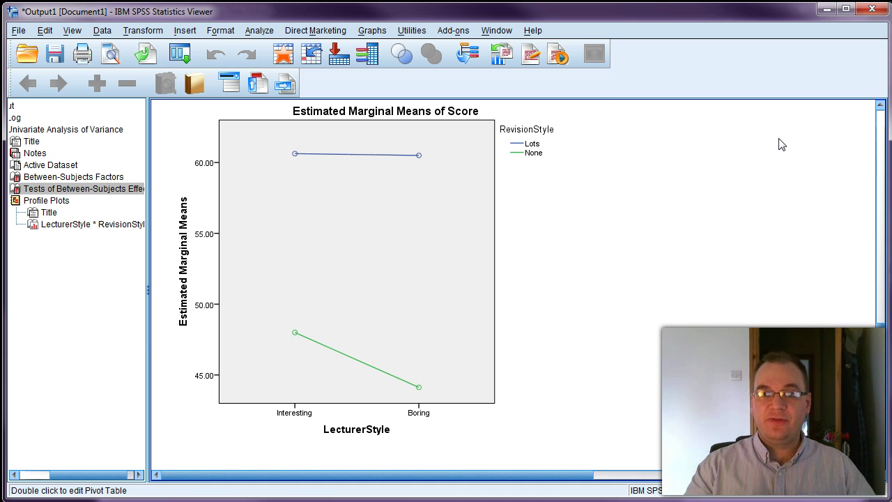
click(478, 206)
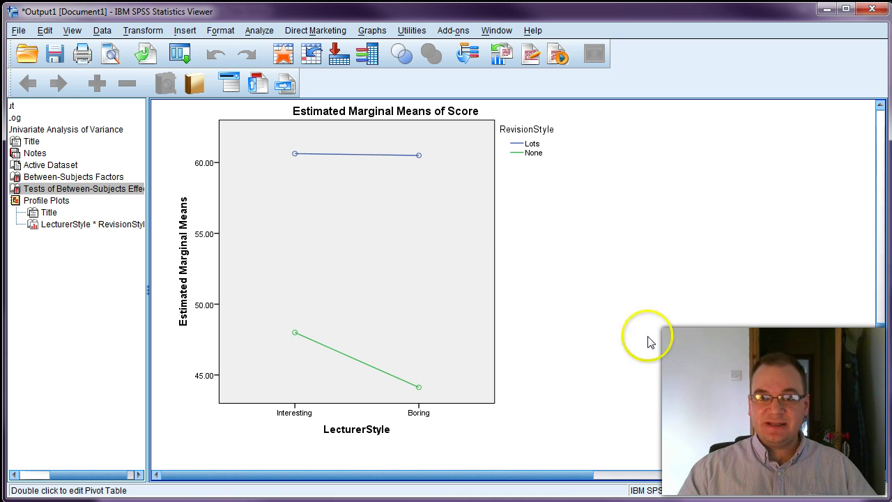
click(504, 427)
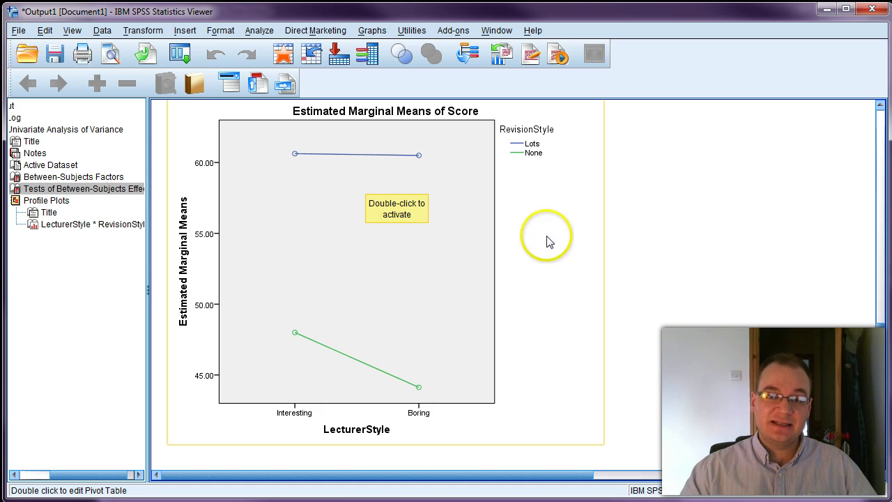
click(879, 326)
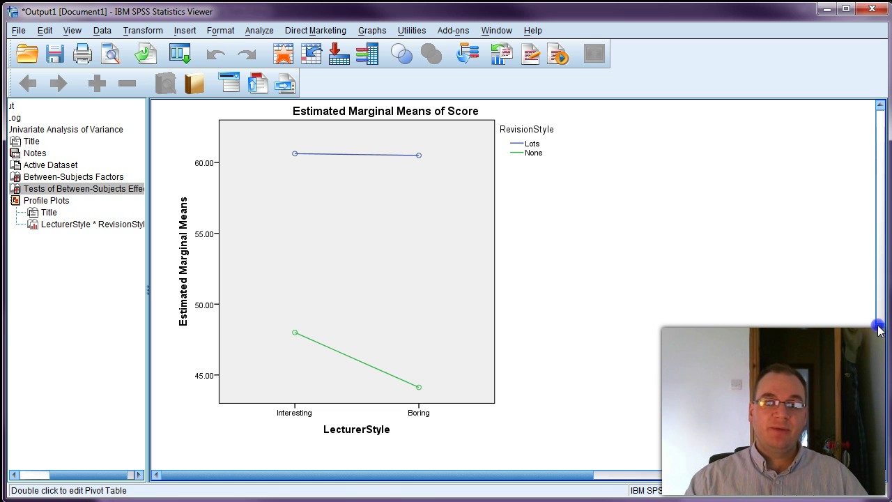
drag(880, 330, 878, 196)
click(679, 383)
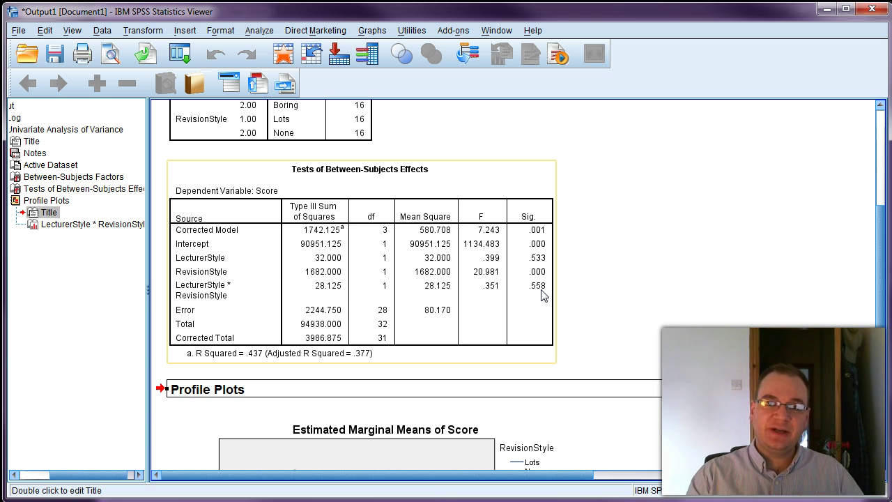
click(235, 426)
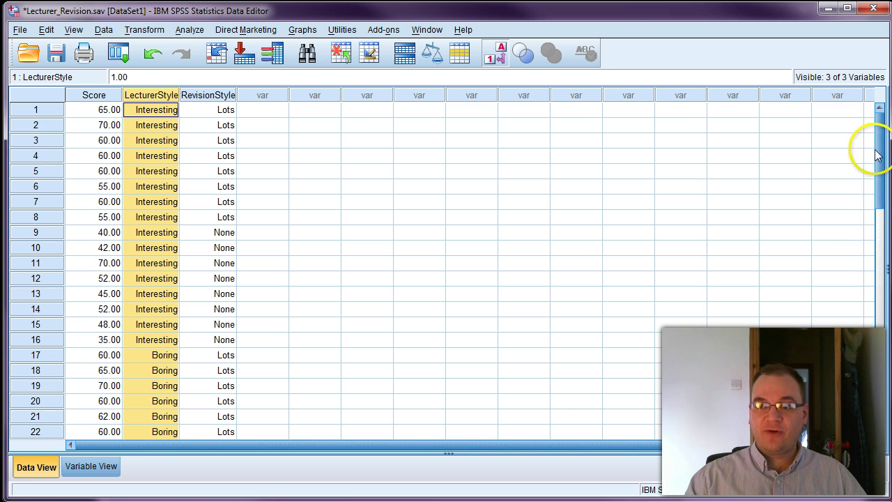
Return to the Lecturer_Revision data grid and select the LecturerStyle and RevisionStyle columns
click(880, 139)
click(680, 155)
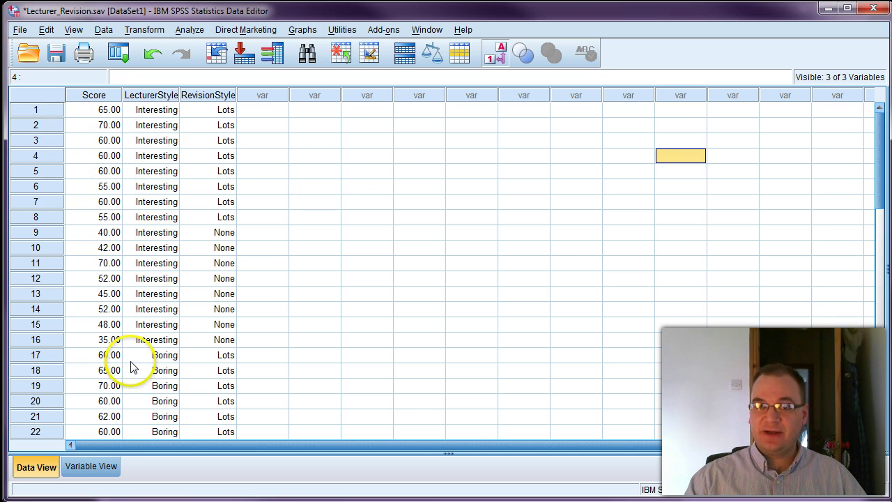
click(159, 95)
click(208, 95)
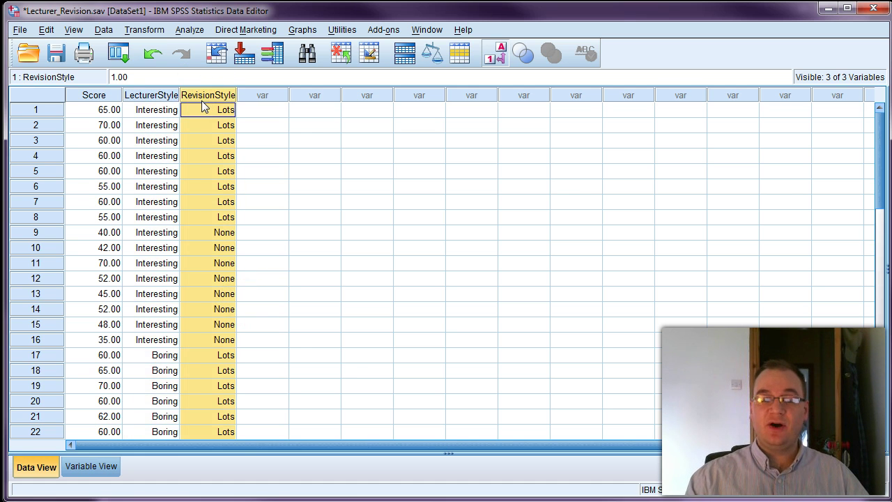
click(193, 102)
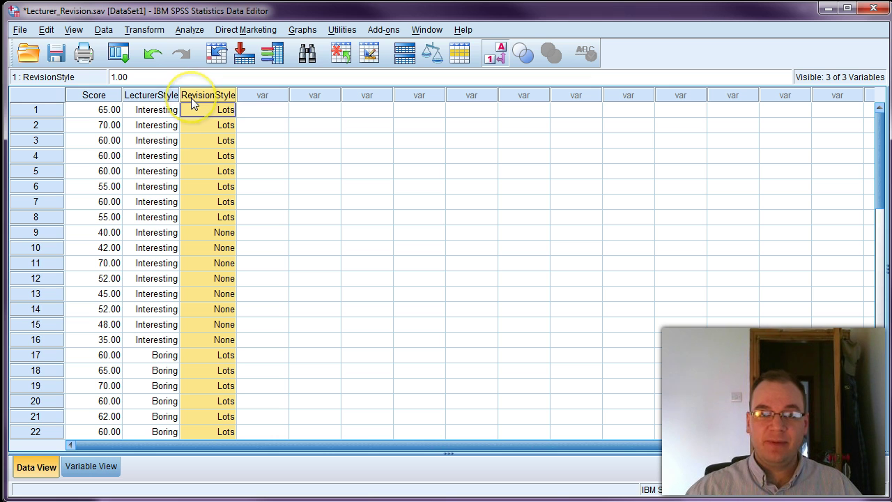